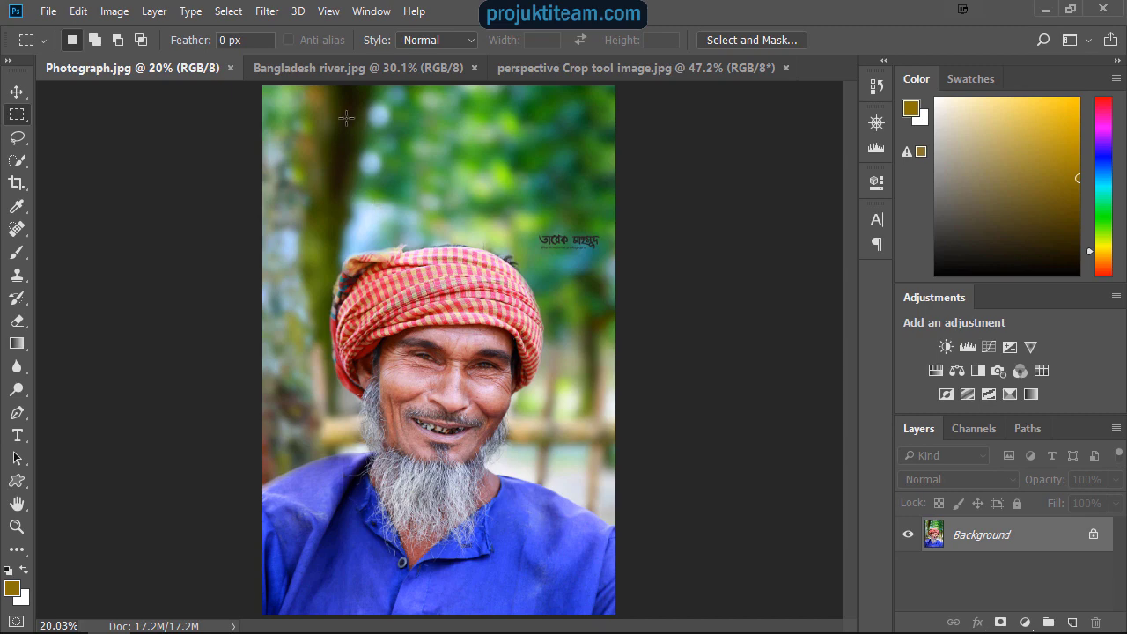
Step: Crop off the upper strip of blurred trees above the man's turban in Photograph.jpg with the Crop tool
left_click(18, 183)
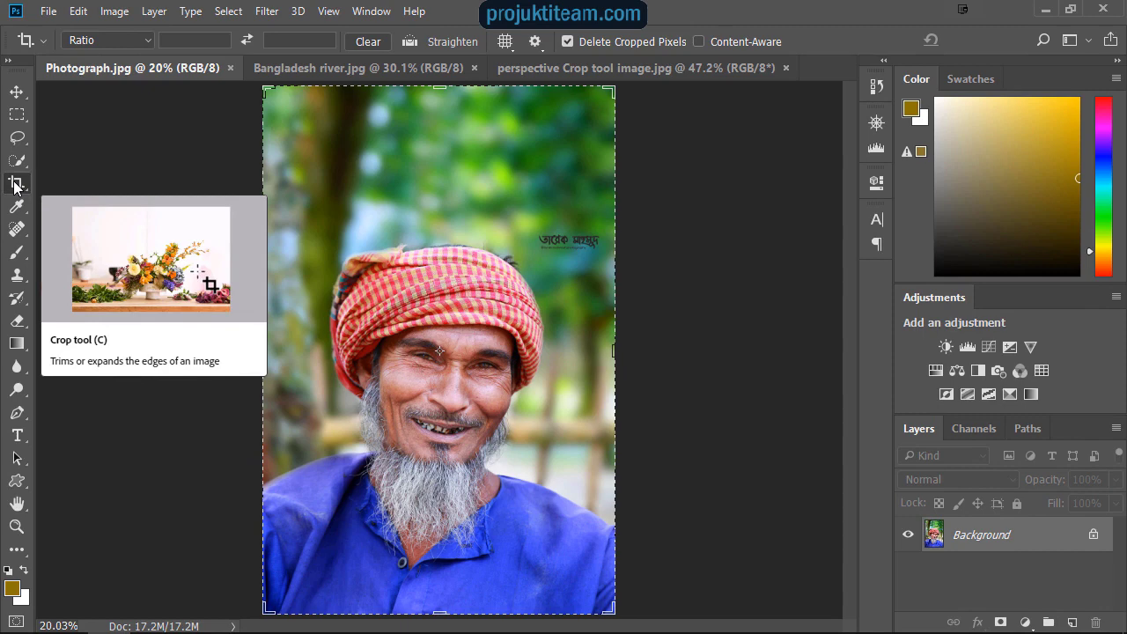
left_click(15, 183)
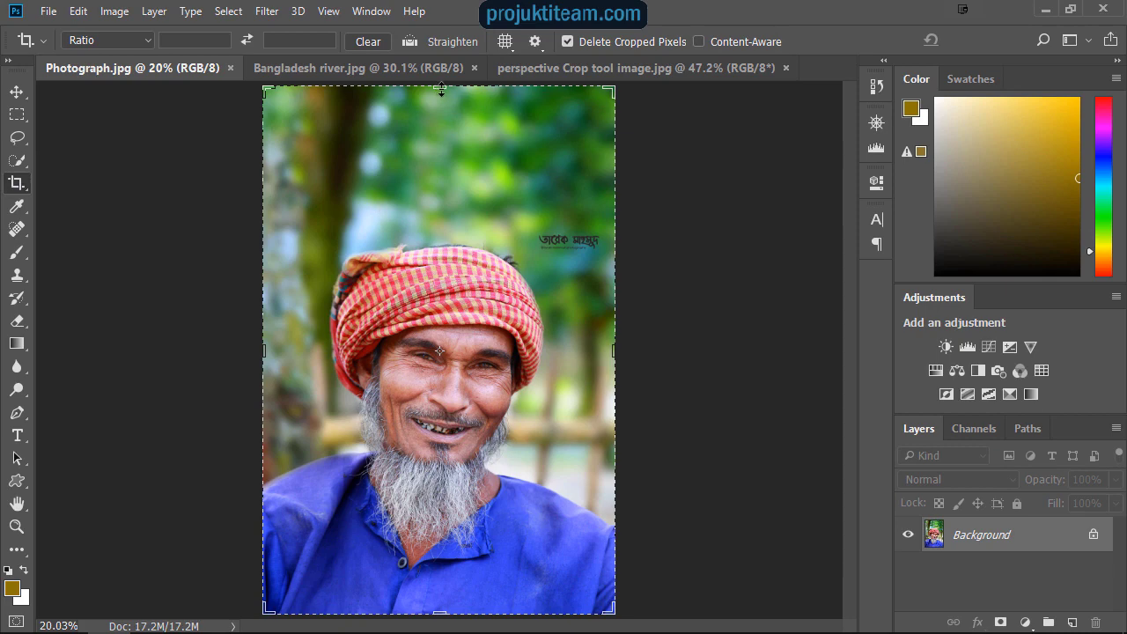
left_click_drag(441, 88, 447, 161)
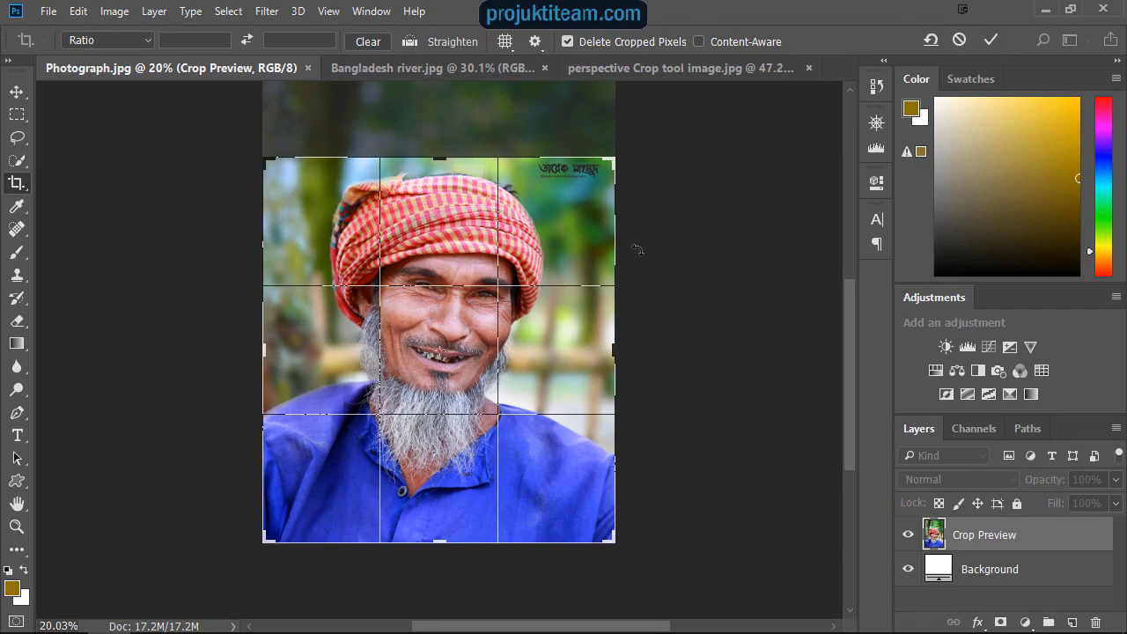
key("Return")
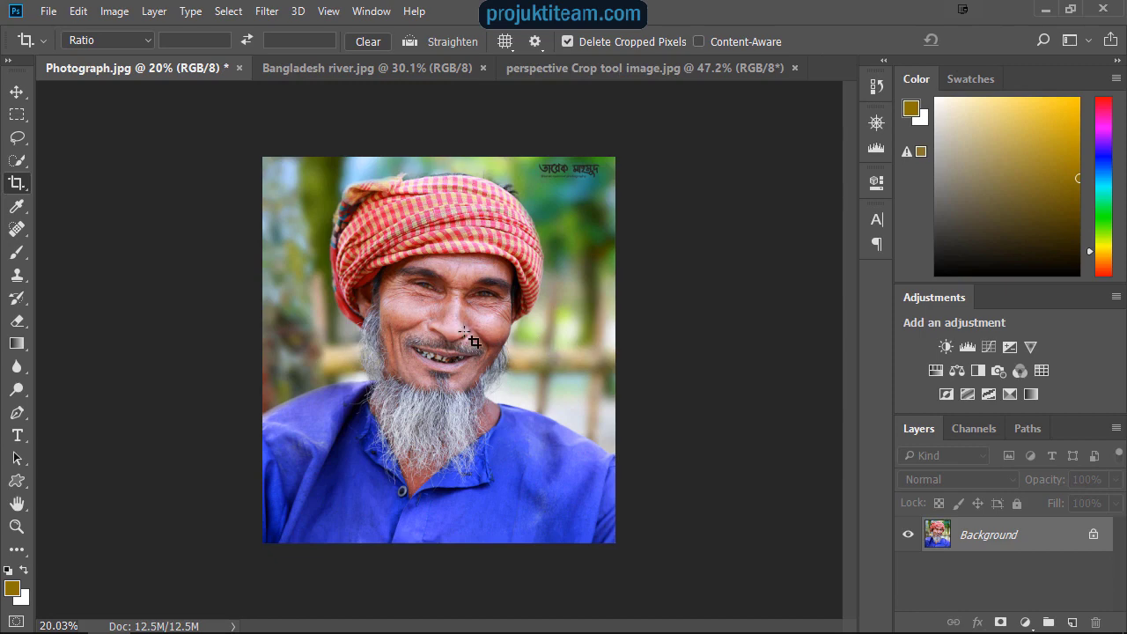
Step: Try to recover the cropped upper area by extending the crop frame upward, and revert Photograph.jpg to its saved version
left_click(441, 158)
left_click_drag(441, 159, 440, 135)
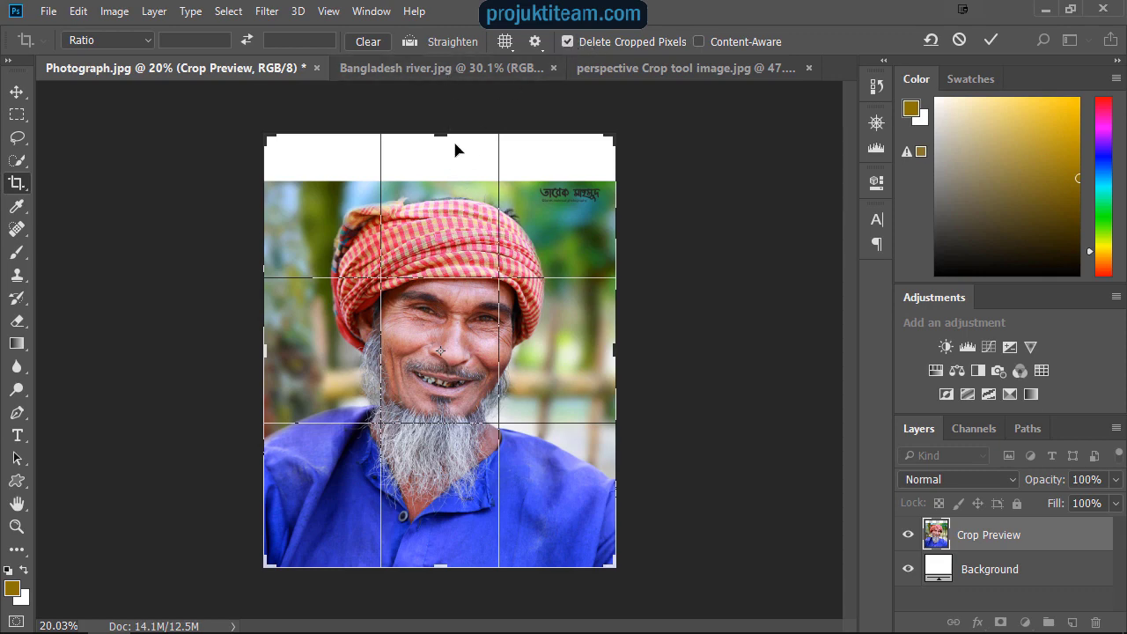
left_click(959, 42)
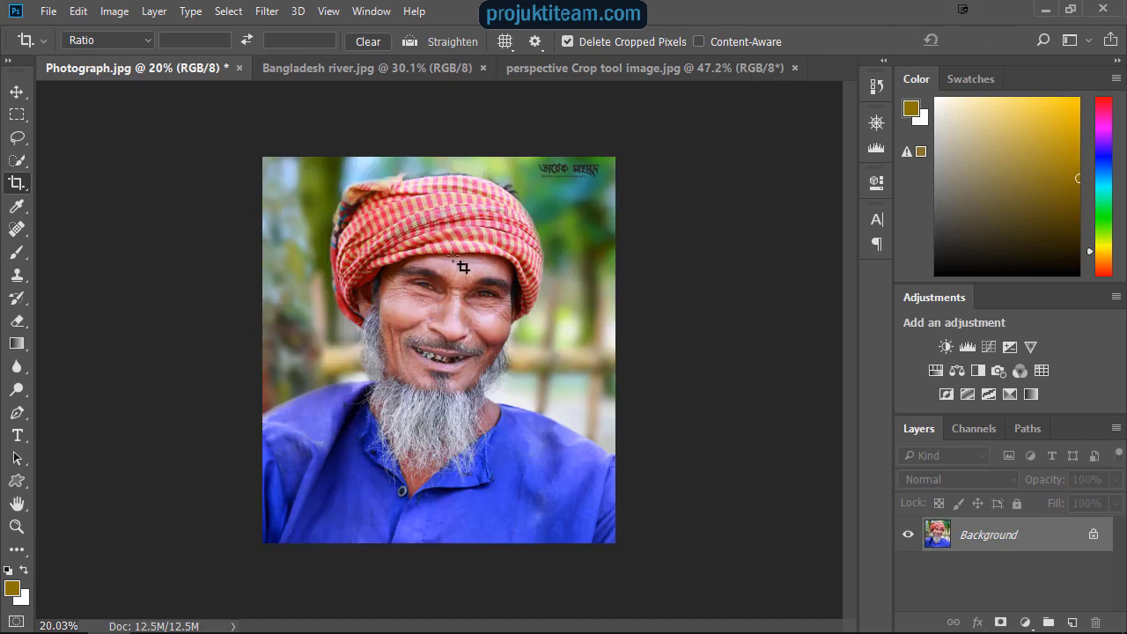
left_click(48, 12)
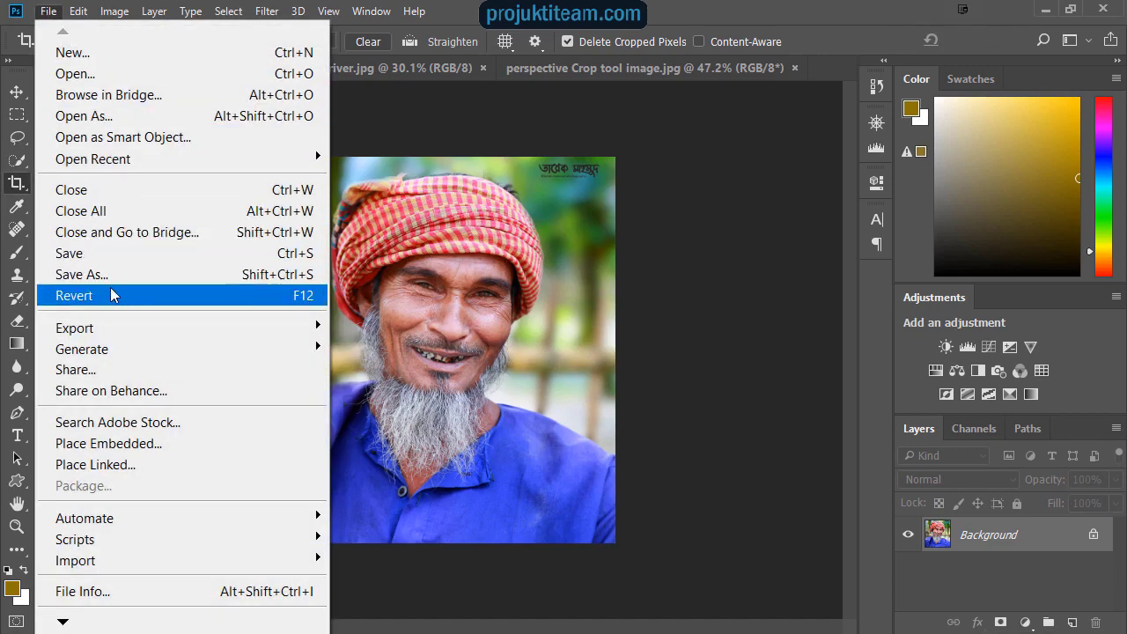
left_click(157, 295)
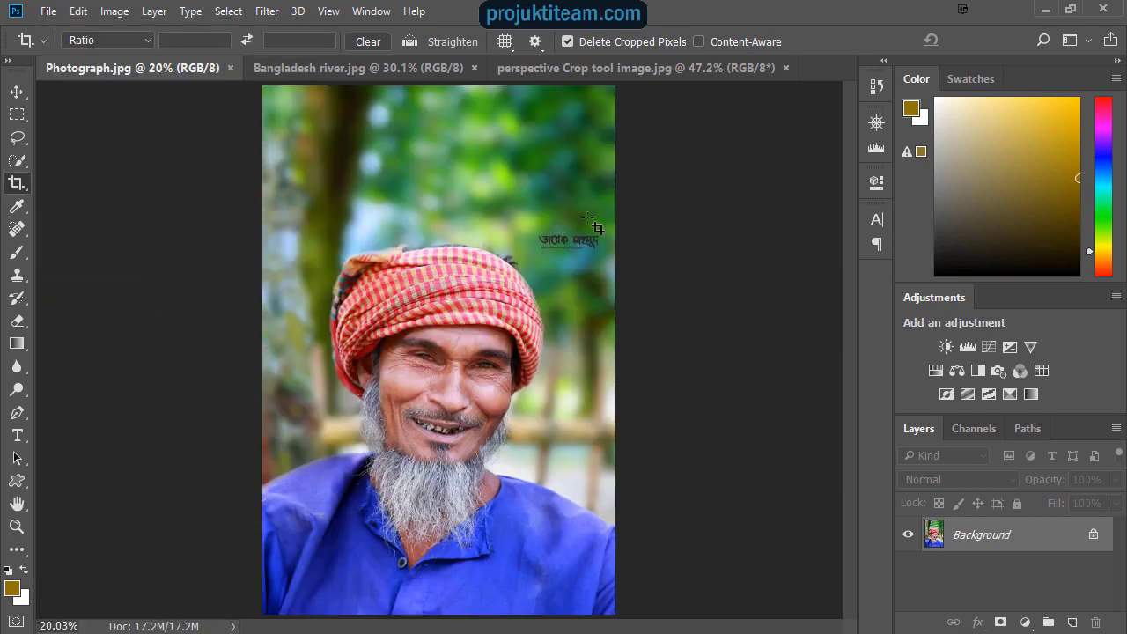
Step: Disable Delete Cropped Pixels and crop the portrait above the turban and slightly in from both sides
left_click(437, 167)
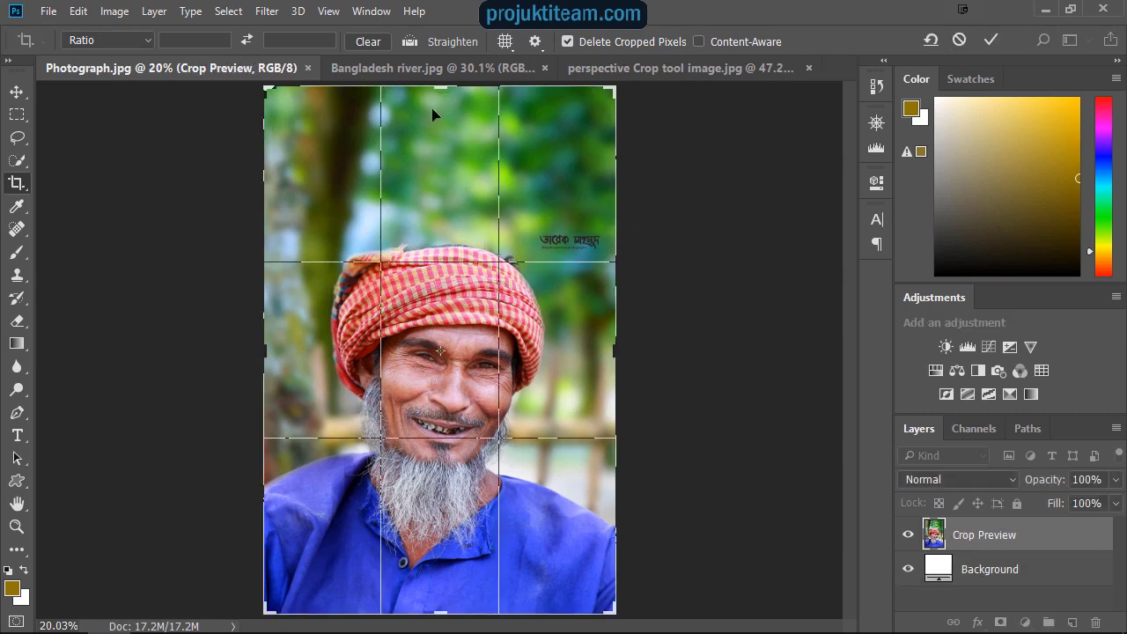
left_click(568, 41)
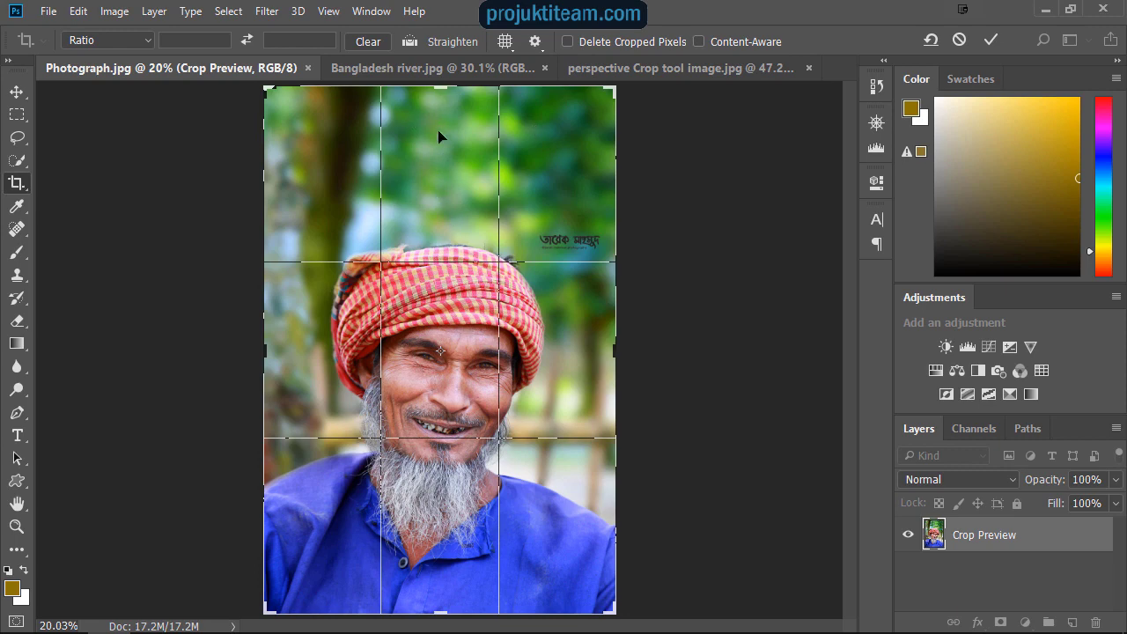
left_click_drag(442, 89, 448, 158)
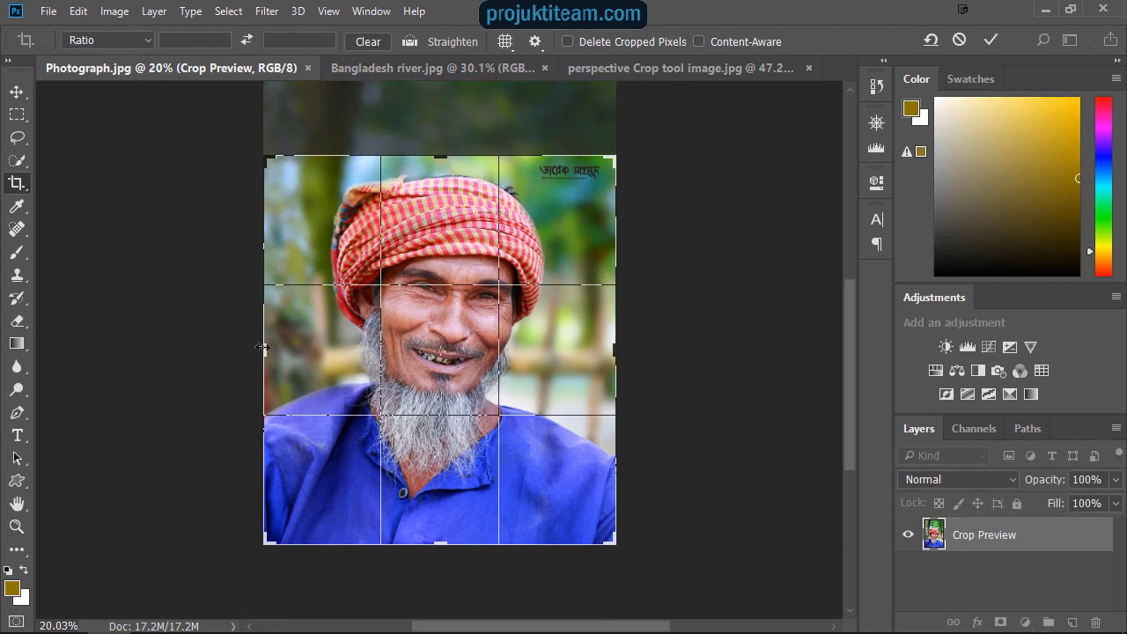
left_click_drag(262, 348, 275, 352)
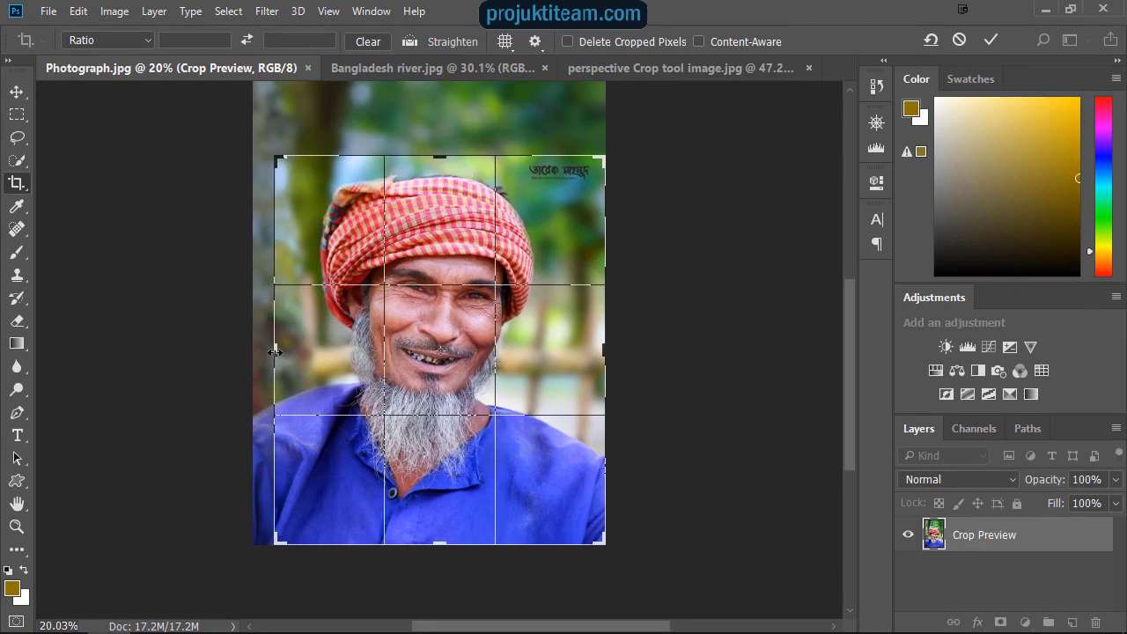
left_click_drag(608, 349, 602, 350)
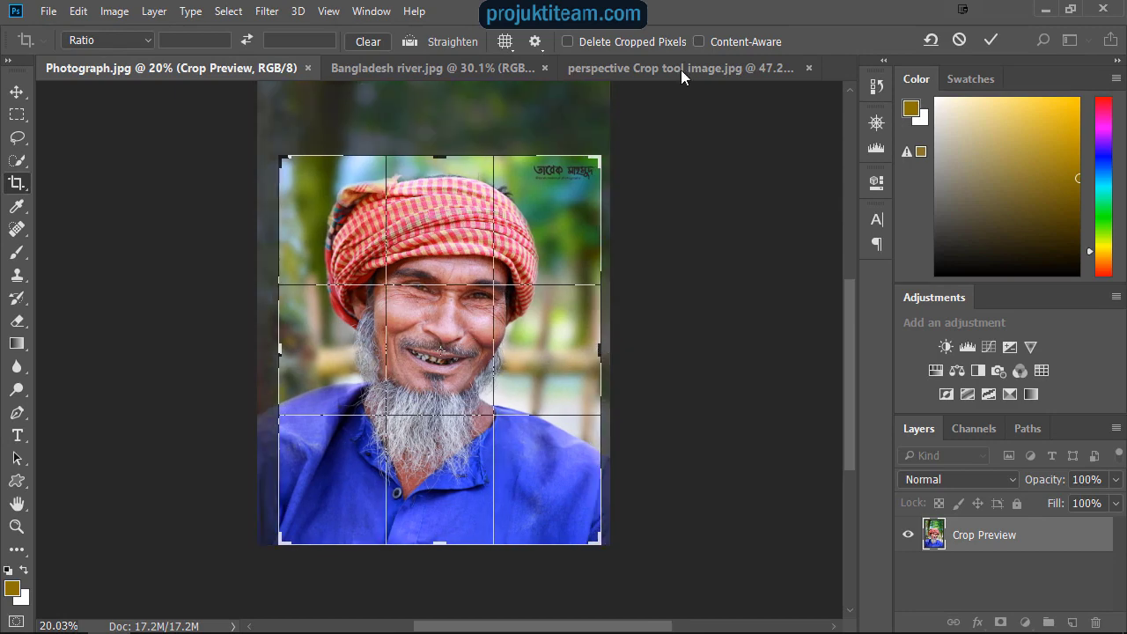
left_click(990, 42)
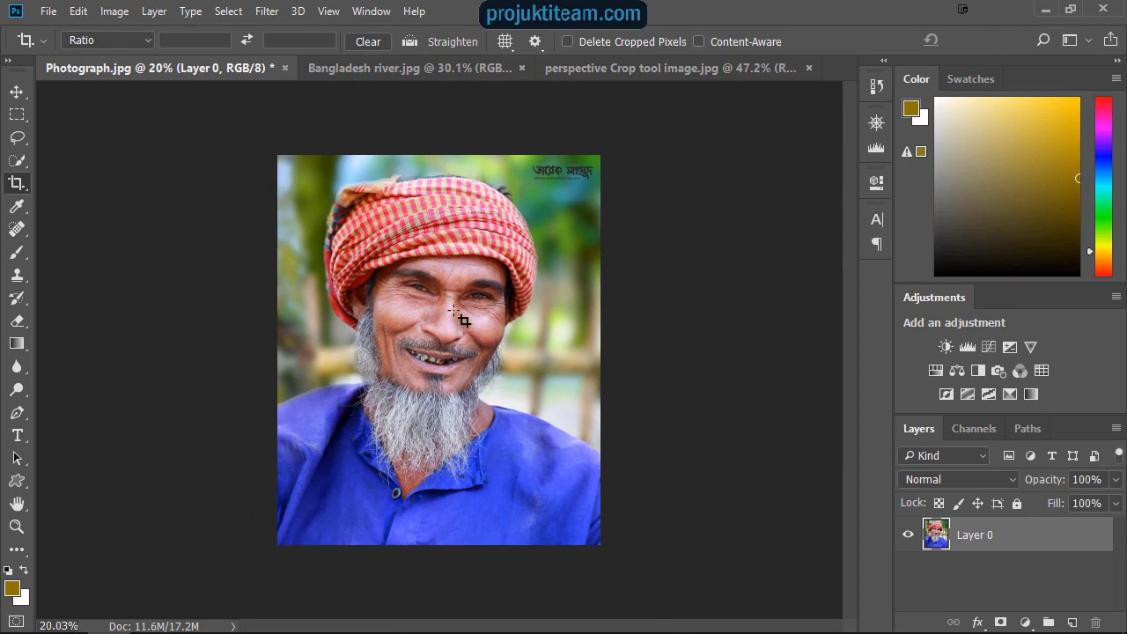
Step: Extend the crop frame upward to recover some hidden background and rotate the portrait slightly within it
left_click(449, 266)
left_click_drag(443, 157, 456, 137)
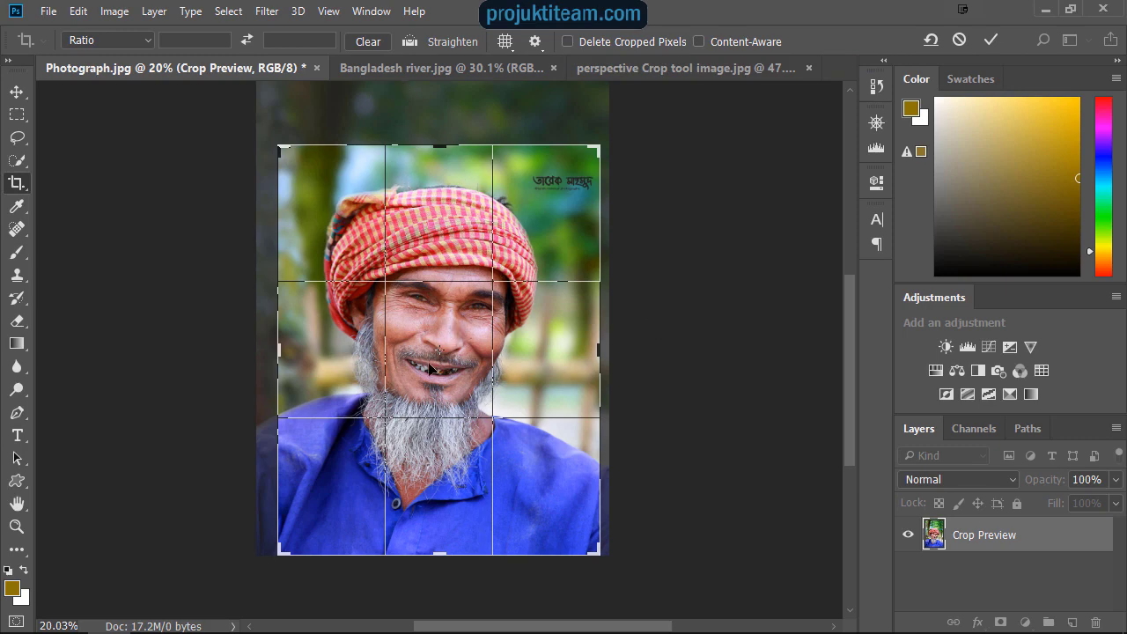
left_click_drag(616, 146, 598, 127)
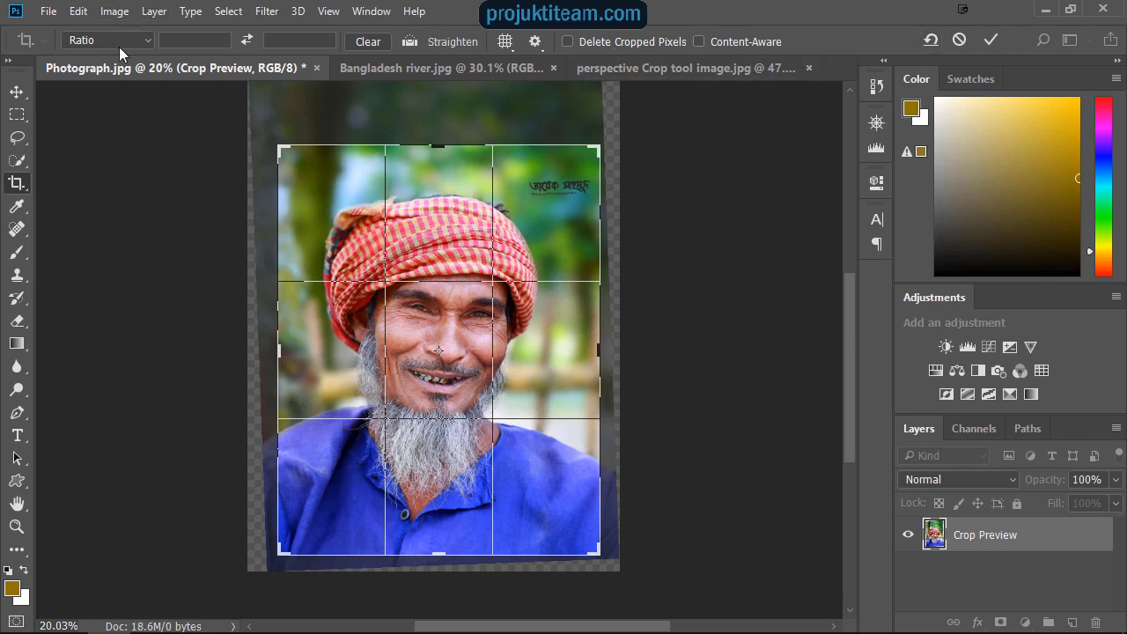
Step: Review the crop ratio presets and scale the crop frame slightly smaller around the portrait, keeping its proportions
left_click(146, 40)
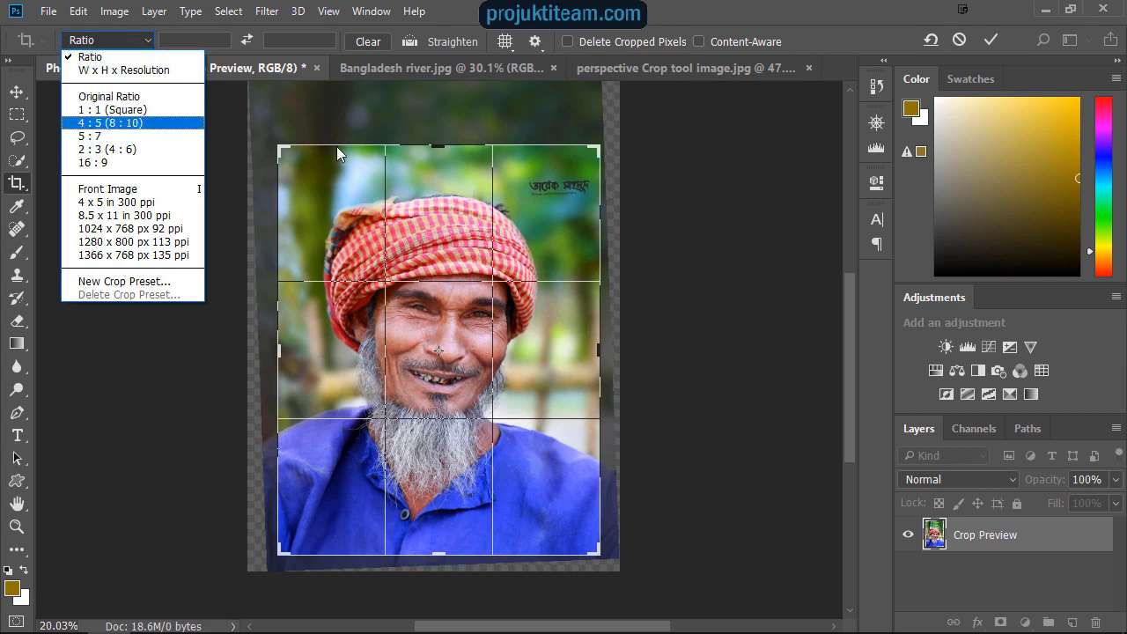
left_click(598, 149)
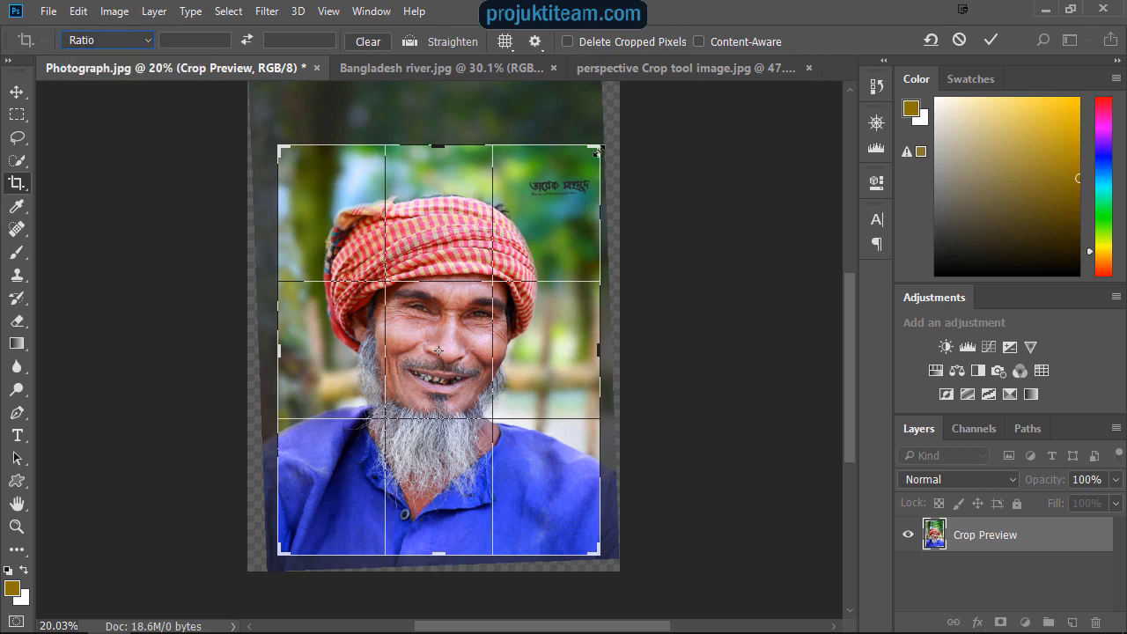
mouse_move(598, 150)
left_mouse_down()
mouse_move(604, 93)
mouse_move(516, 131)
mouse_move(602, 159)
mouse_move(592, 83)
mouse_move(565, 151)
mouse_move(655, 115)
mouse_move(592, 170)
mouse_move(623, 155)
mouse_move(606, 165)
left_mouse_up()
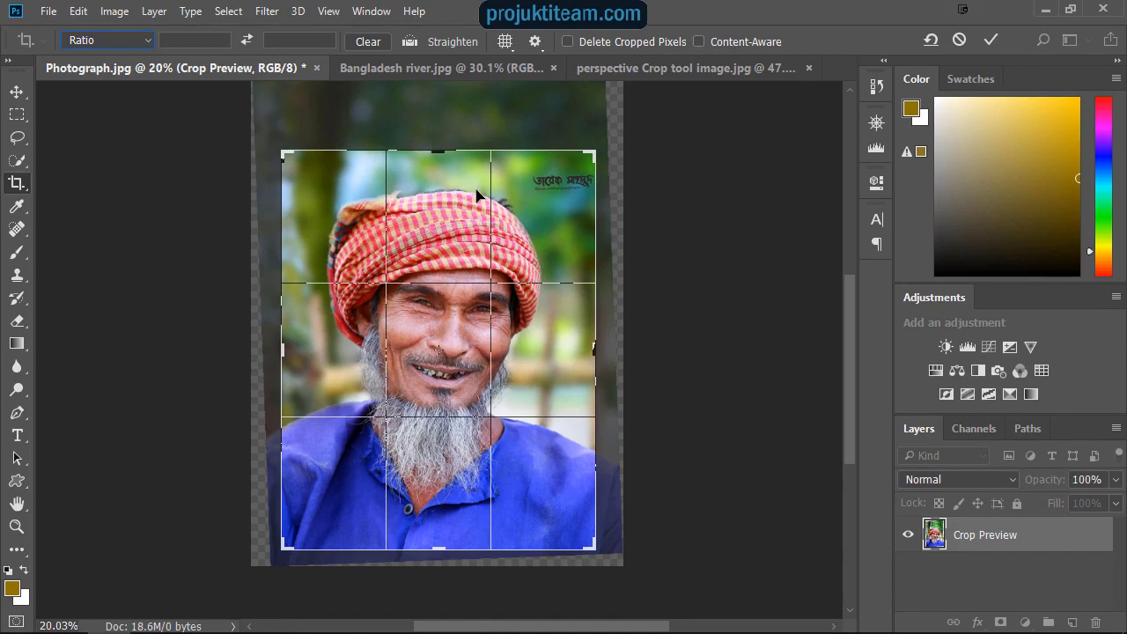
mouse_move(599, 149)
left_mouse_down()
mouse_move(611, 118)
mouse_move(605, 144)
left_mouse_up()
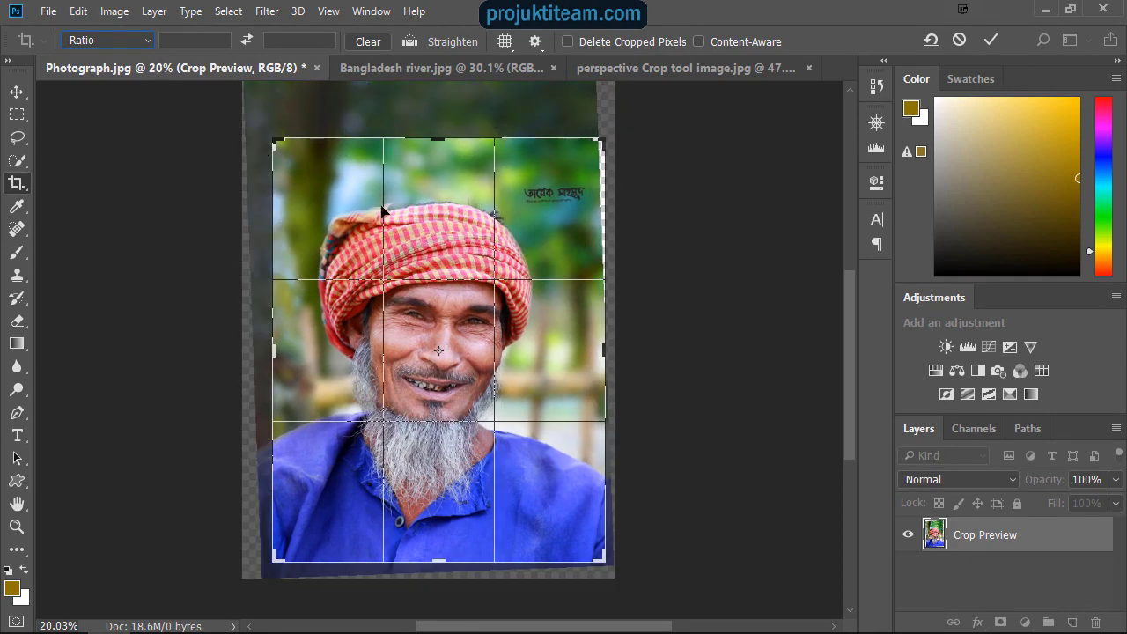
left_click(109, 39)
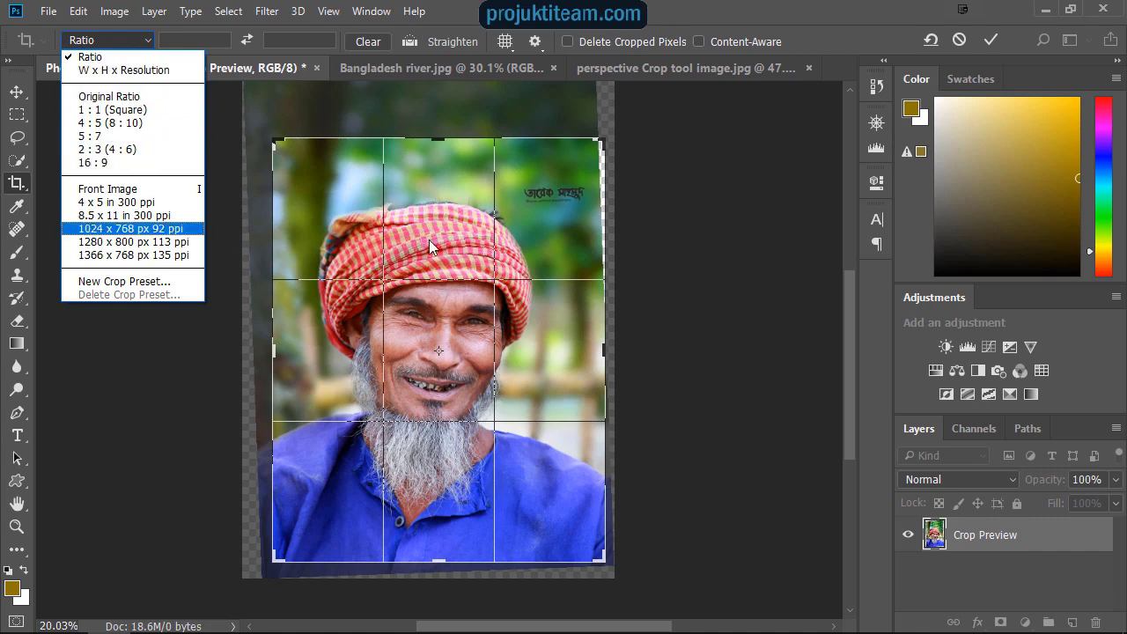
left_click(608, 141)
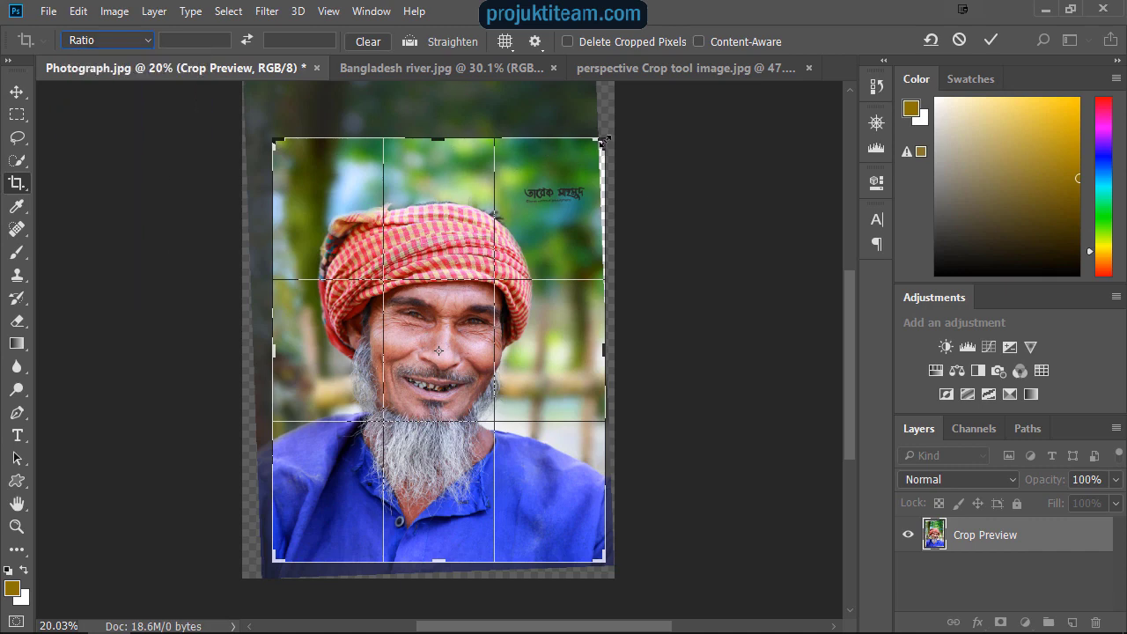
left_click_drag(606, 139, 597, 173)
left_click_drag(643, 148, 590, 154)
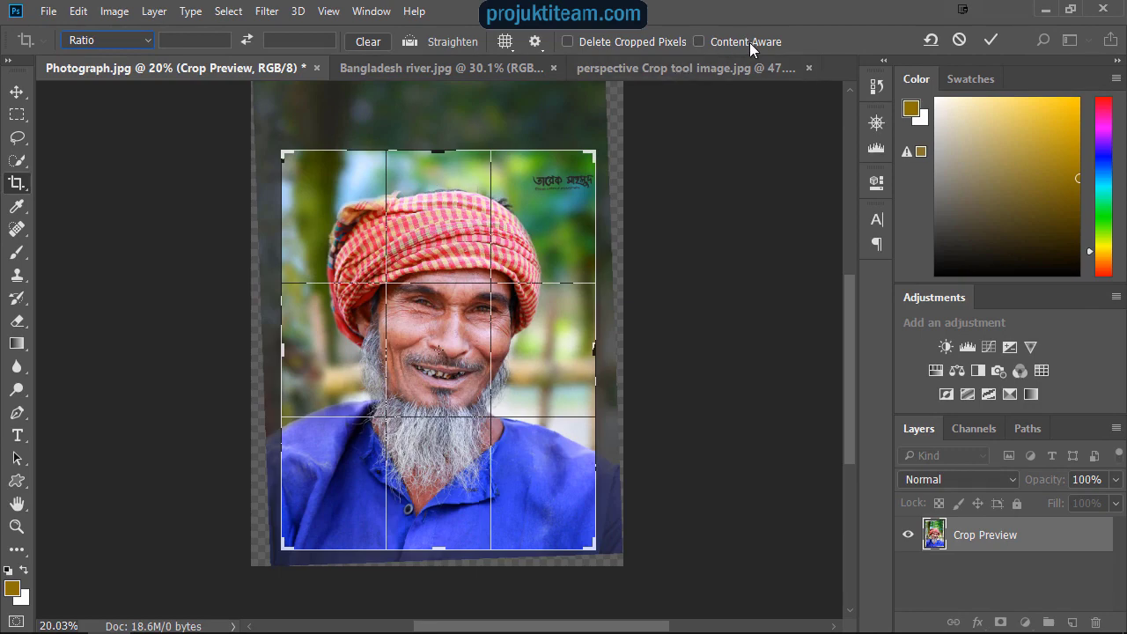
Step: Try the Grid crop overlay and switch back to Rule of Thirds
left_click(504, 42)
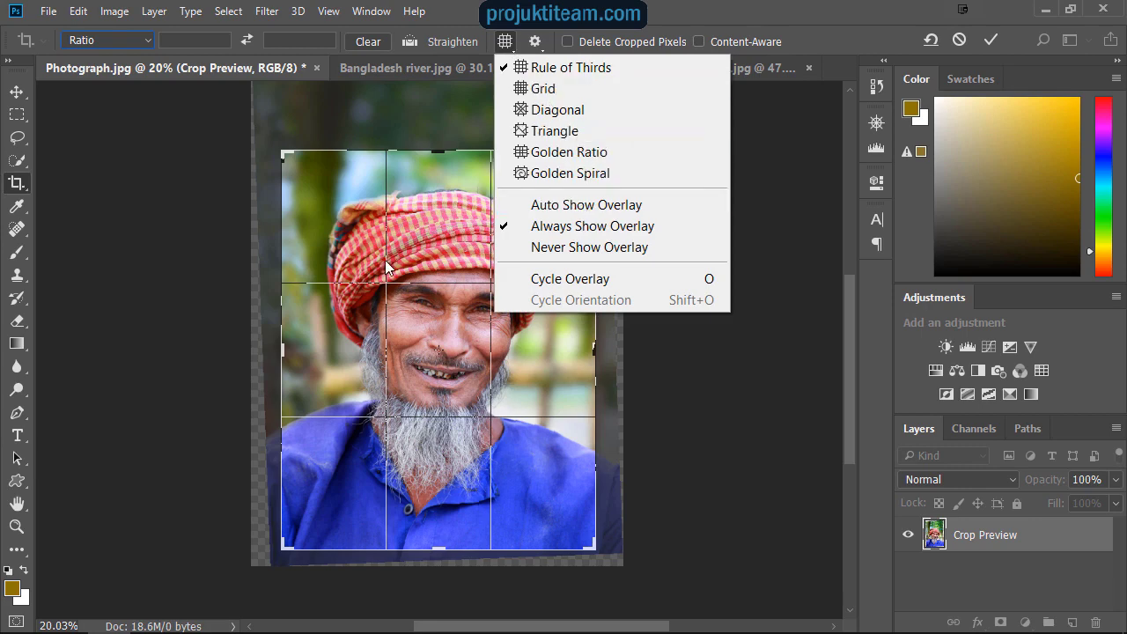
left_click(551, 89)
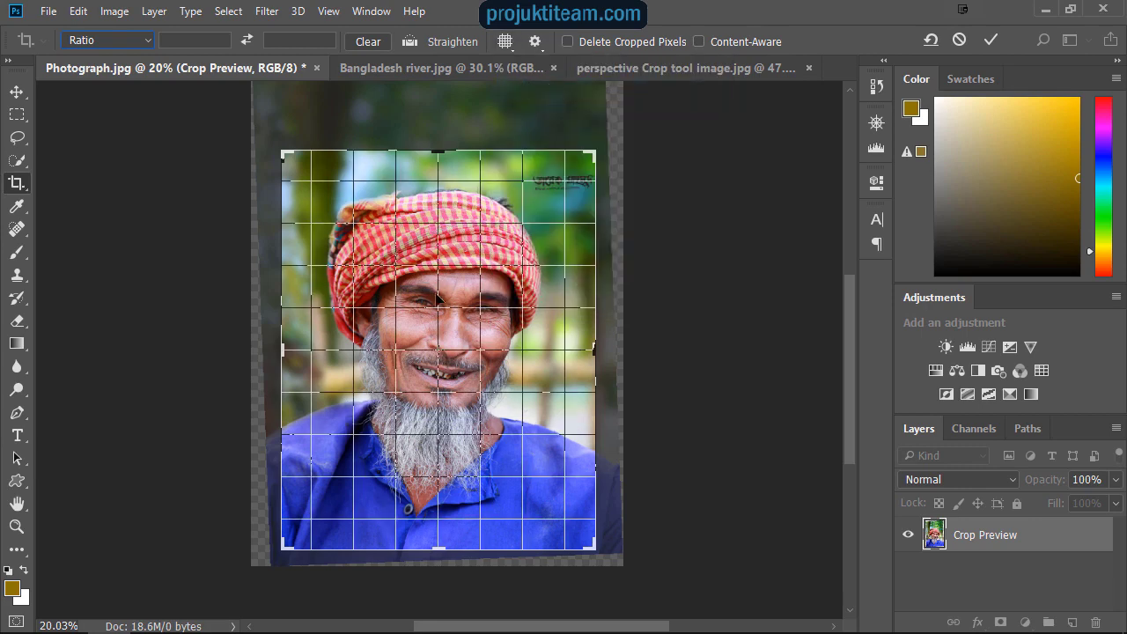
left_click(504, 41)
left_click(542, 36)
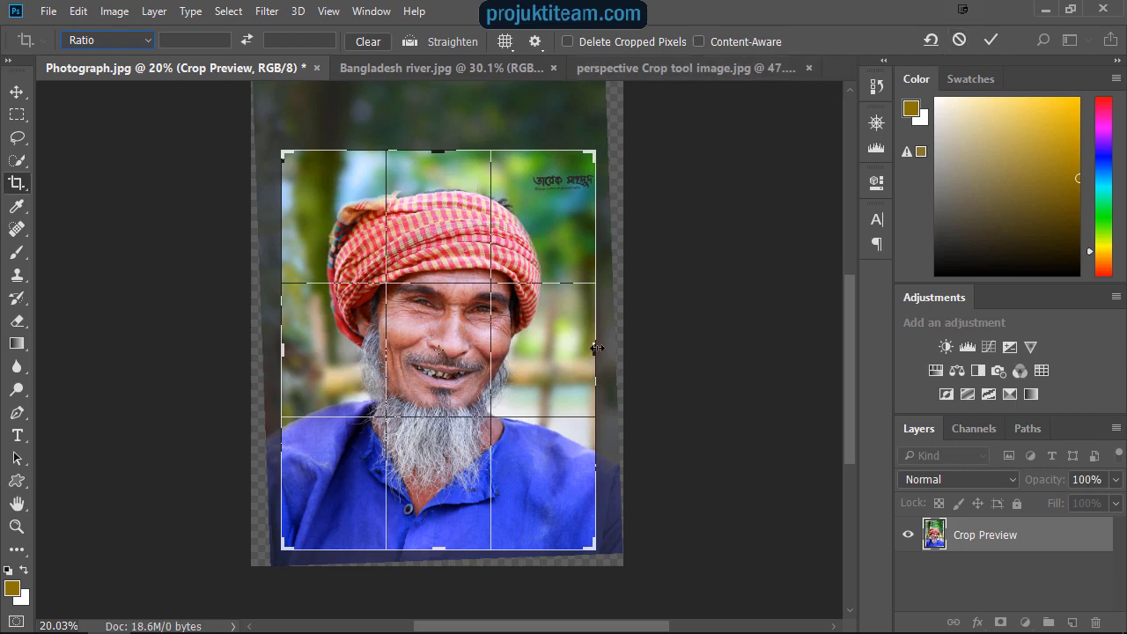
Step: Widen the crop frame beyond both sides of the portrait and apply the crop with Content-Aware fill enabled
left_click_drag(597, 348, 622, 347)
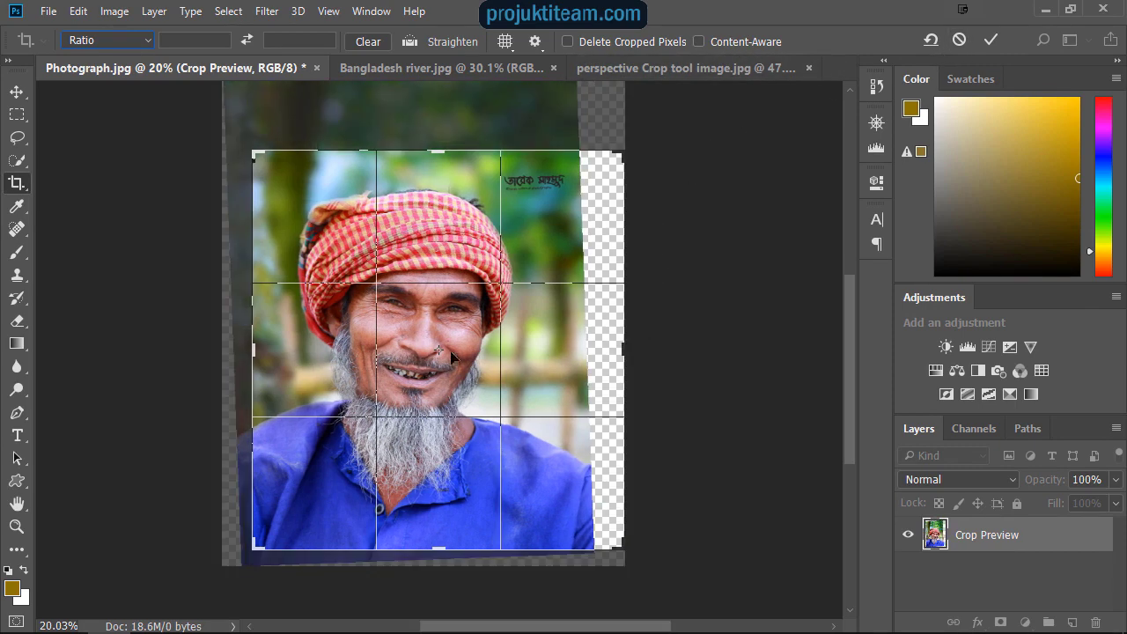
left_click_drag(253, 348, 229, 348)
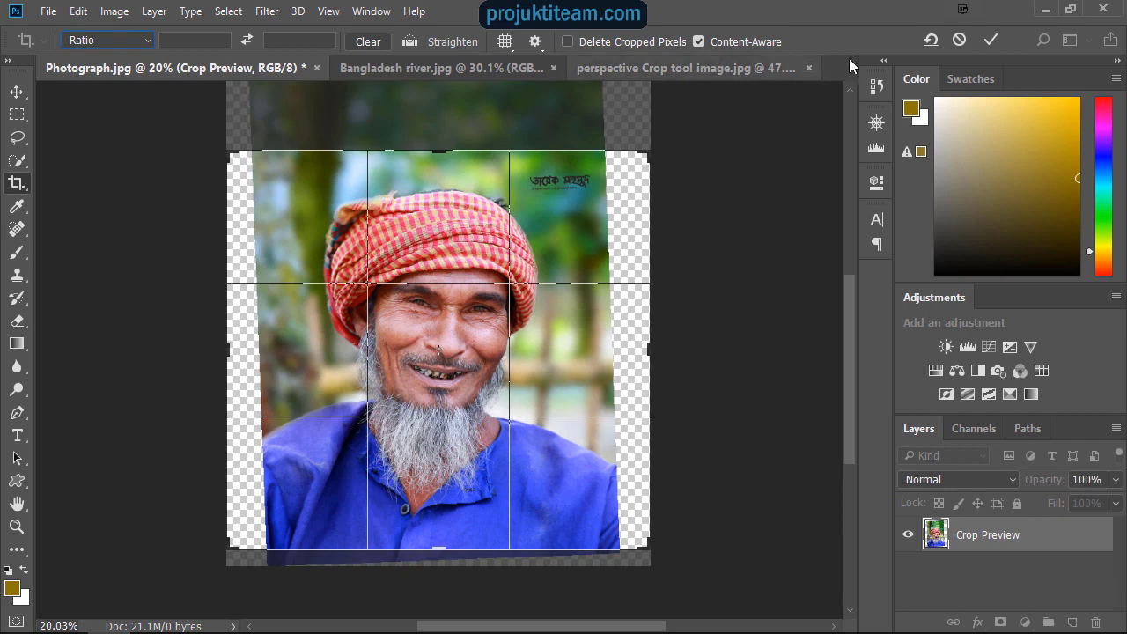
left_click(993, 41)
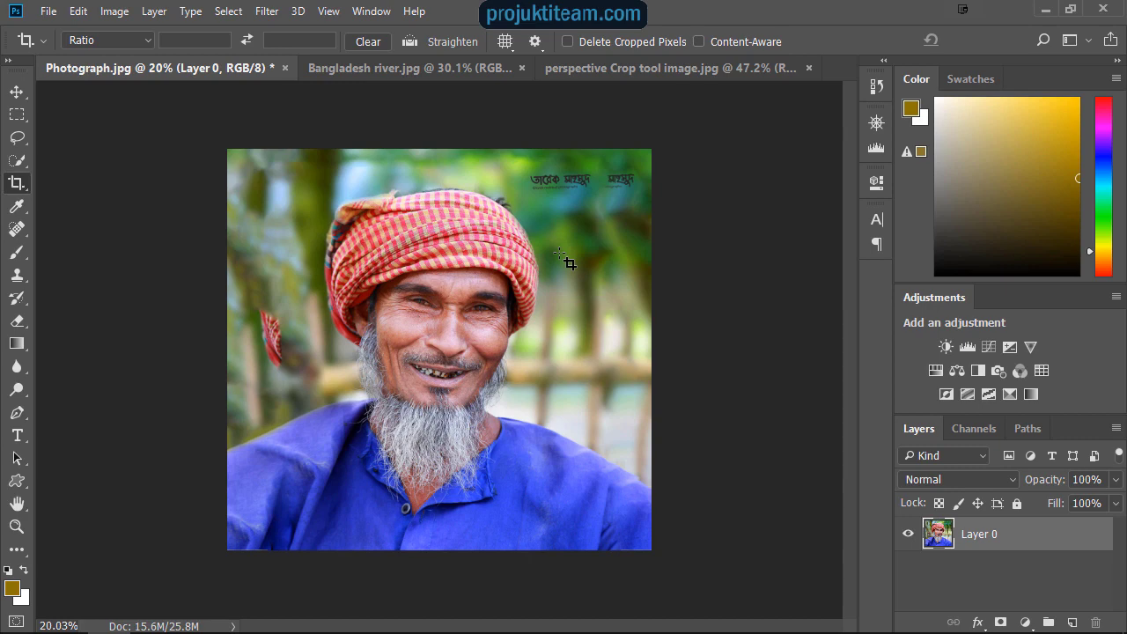
Step: Switch to Bangladesh river.jpg and try to straighten it along the far shoreline with the Straighten option
left_click(419, 73)
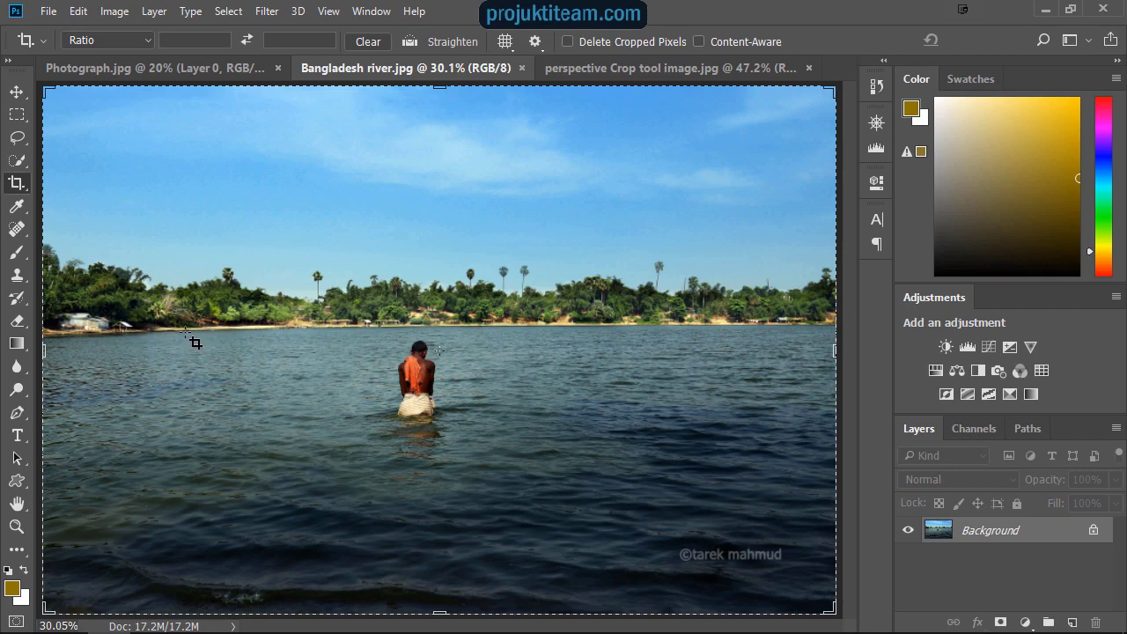
left_click(410, 41)
left_click(843, 333)
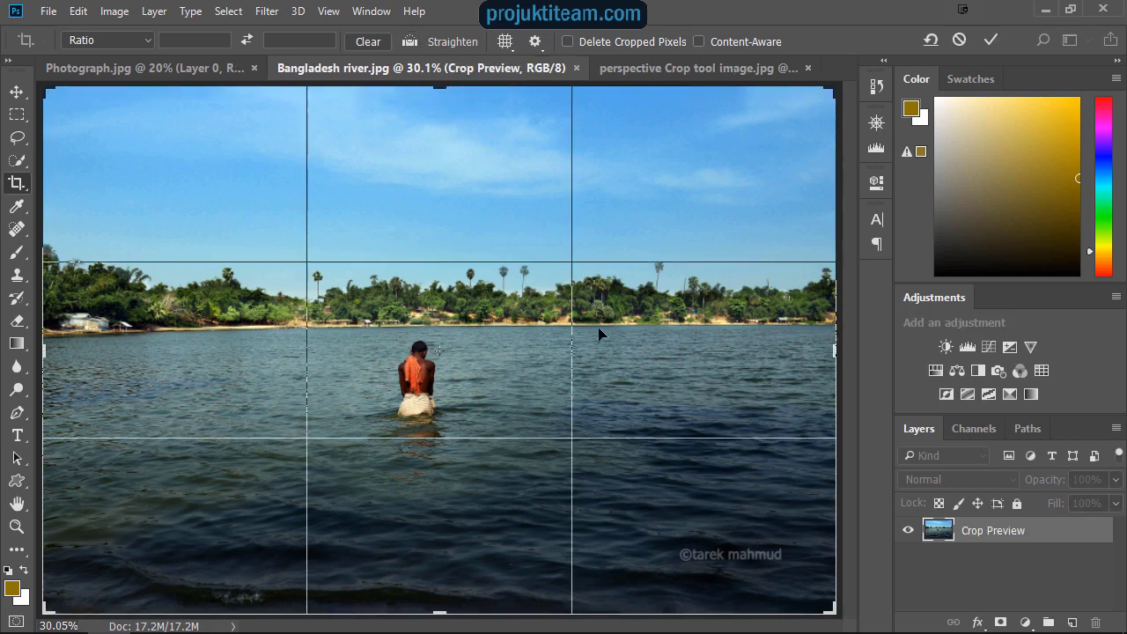
left_click(410, 42)
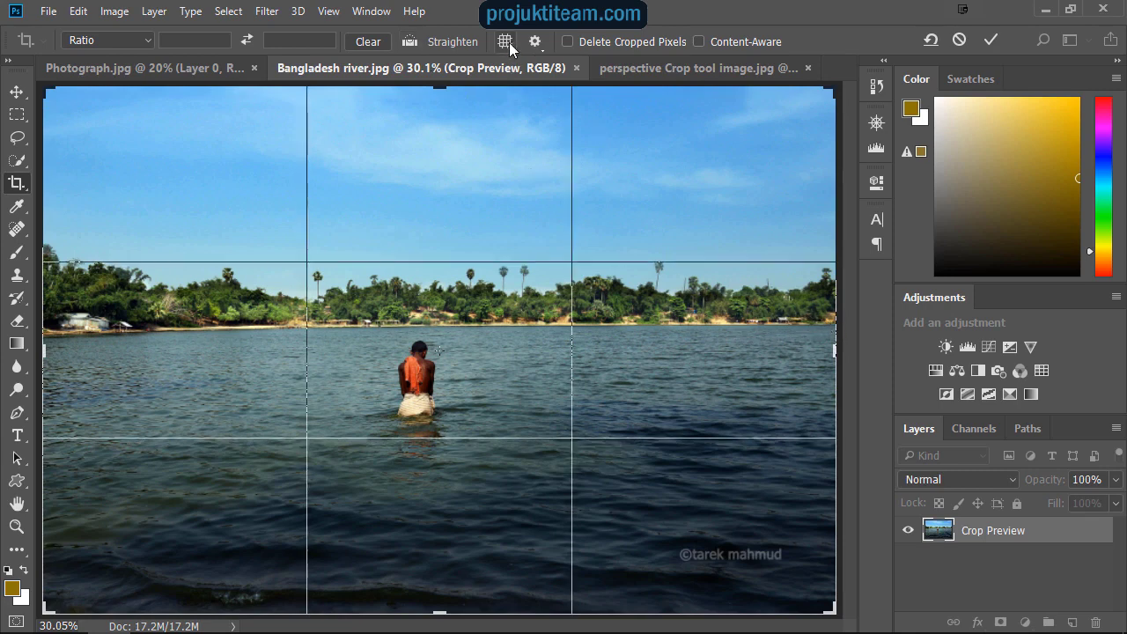
left_click(410, 42)
left_click_drag(831, 326, 56, 335)
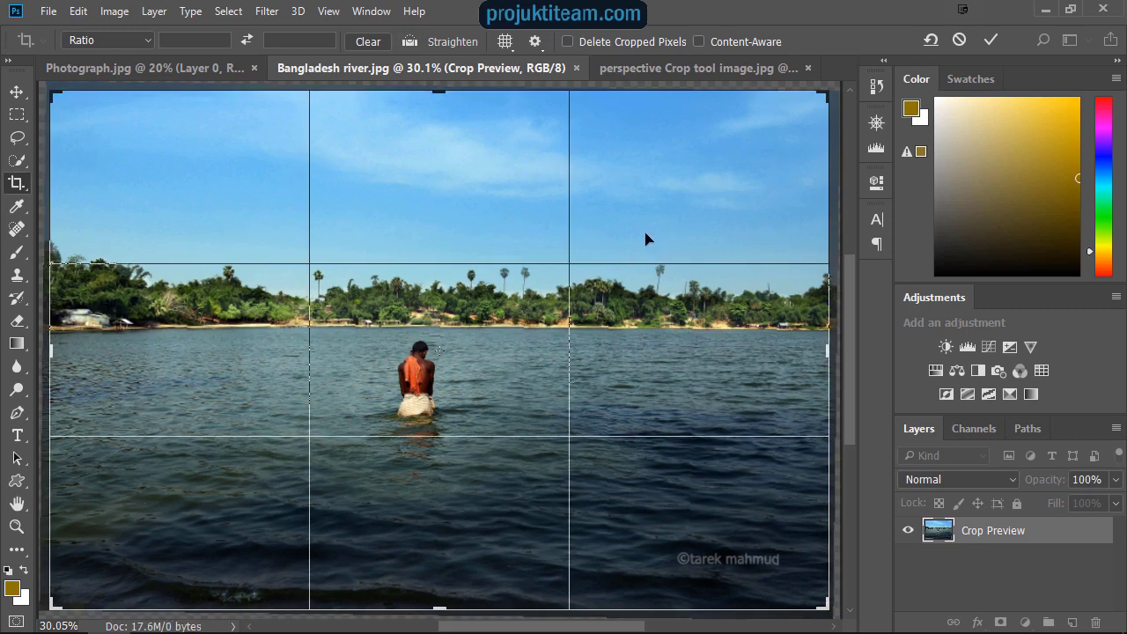
key("ctrl+minus")
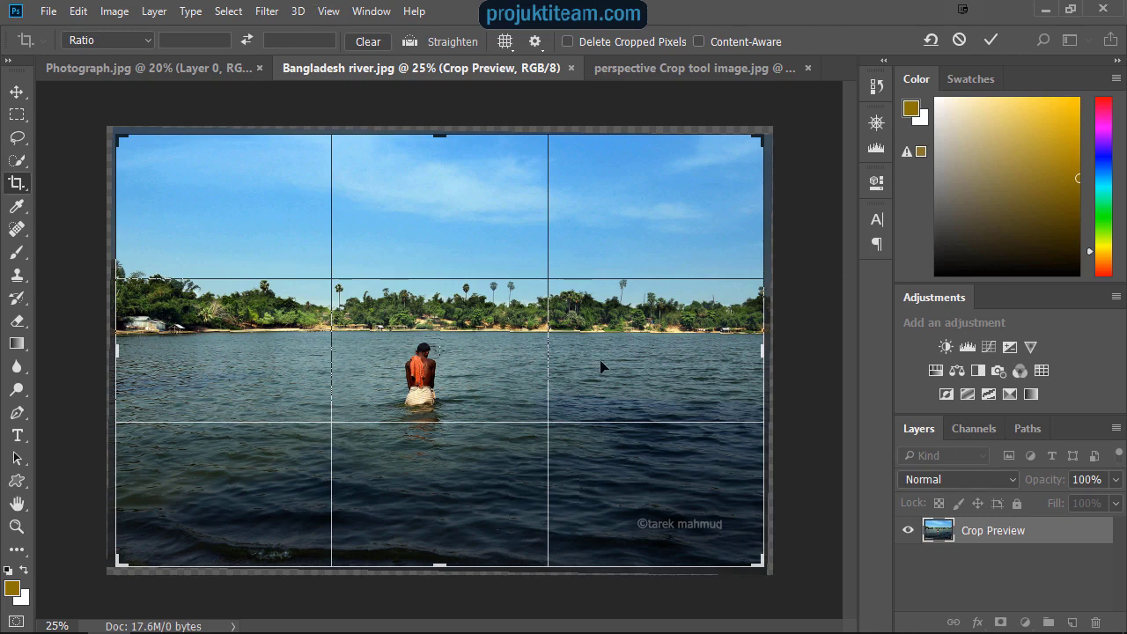
left_click(990, 41)
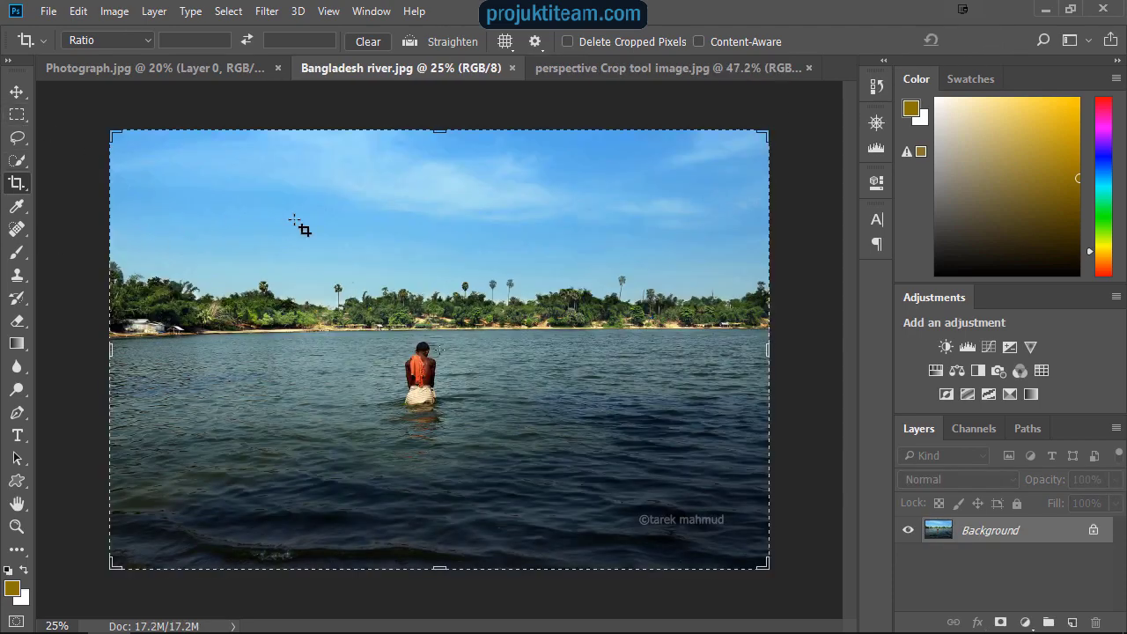
Step: Try straightening the river photo along the far shoreline and applying the crop without Content-Aware fill
key("ctrl")
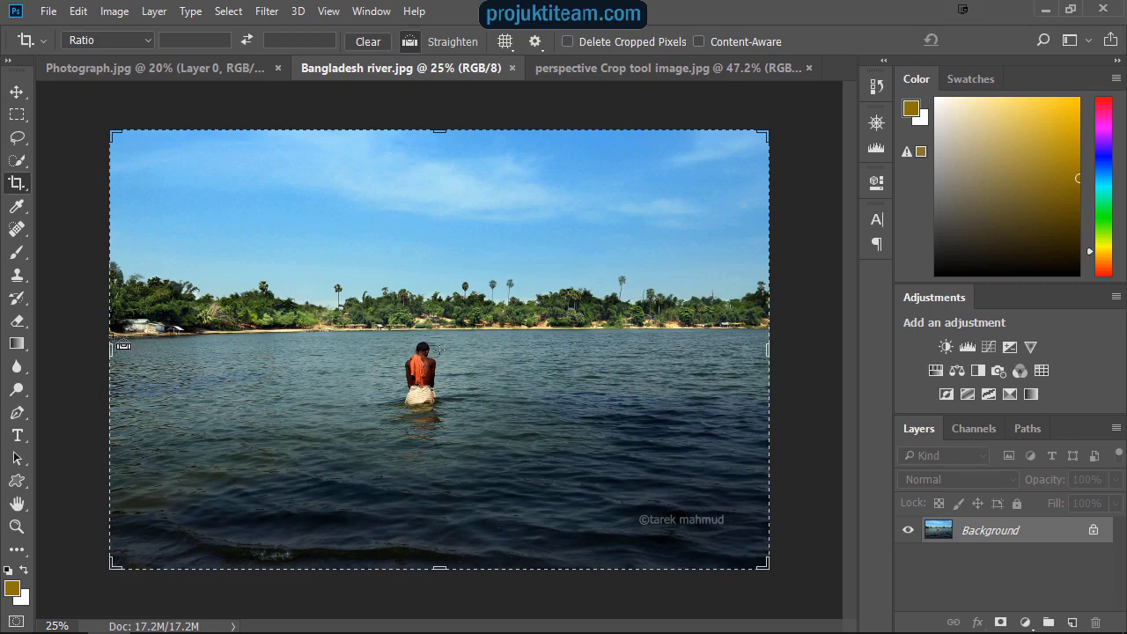
left_click_drag(113, 335, 771, 331)
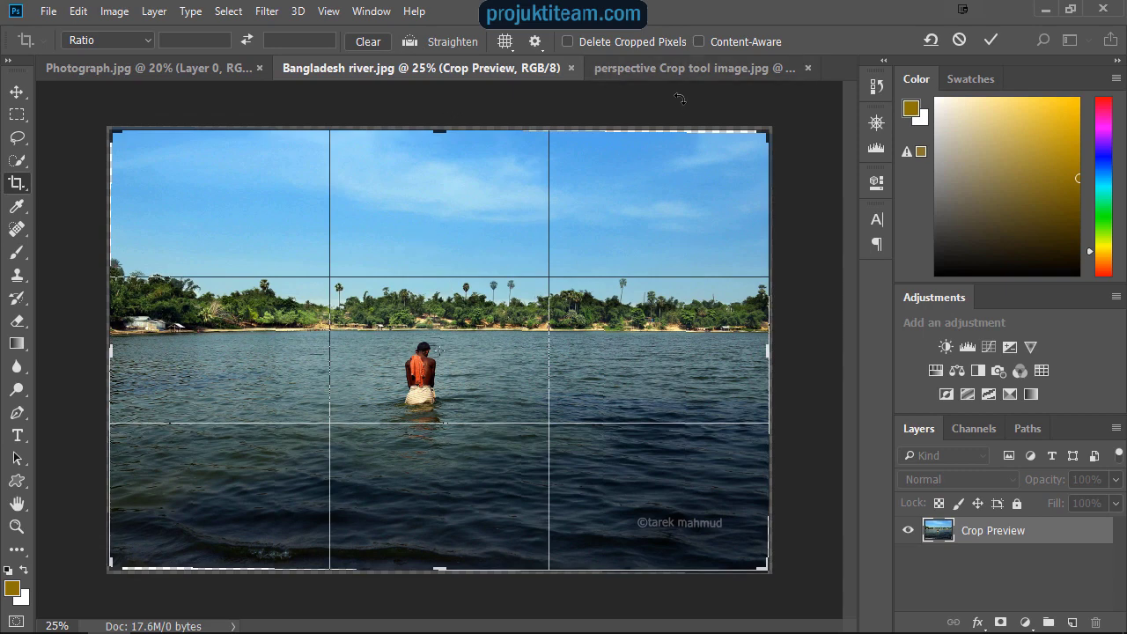
left_click(993, 42)
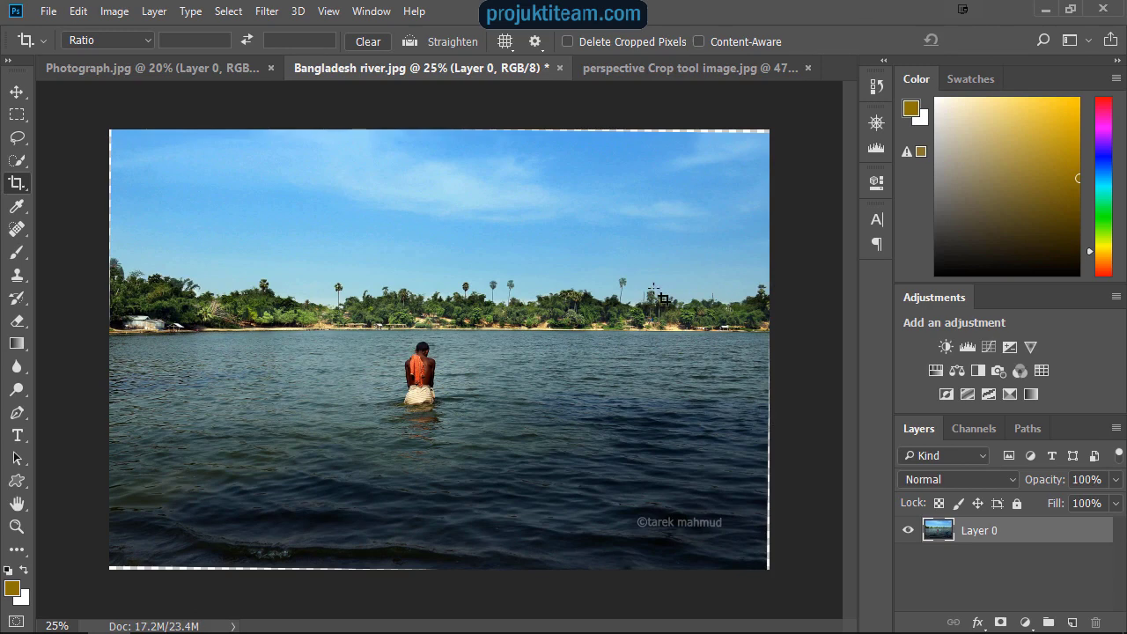
key("Return")
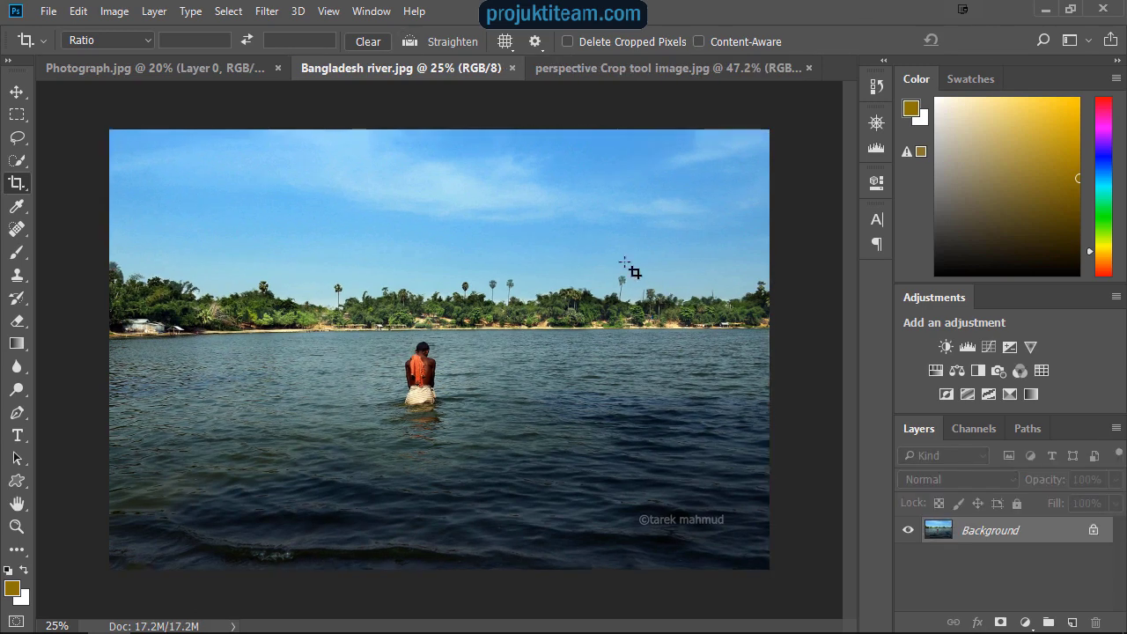
Step: Straighten the river photo along the far shoreline and apply the crop with Content-Aware fill enabled
key("ctrl")
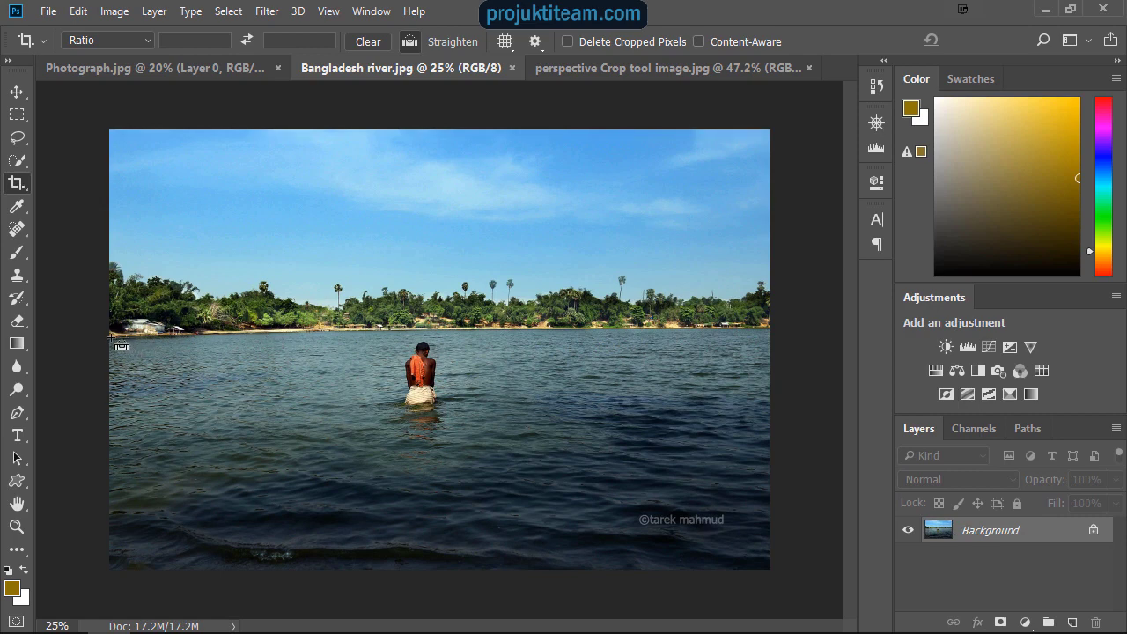
left_click_drag(111, 336, 771, 329)
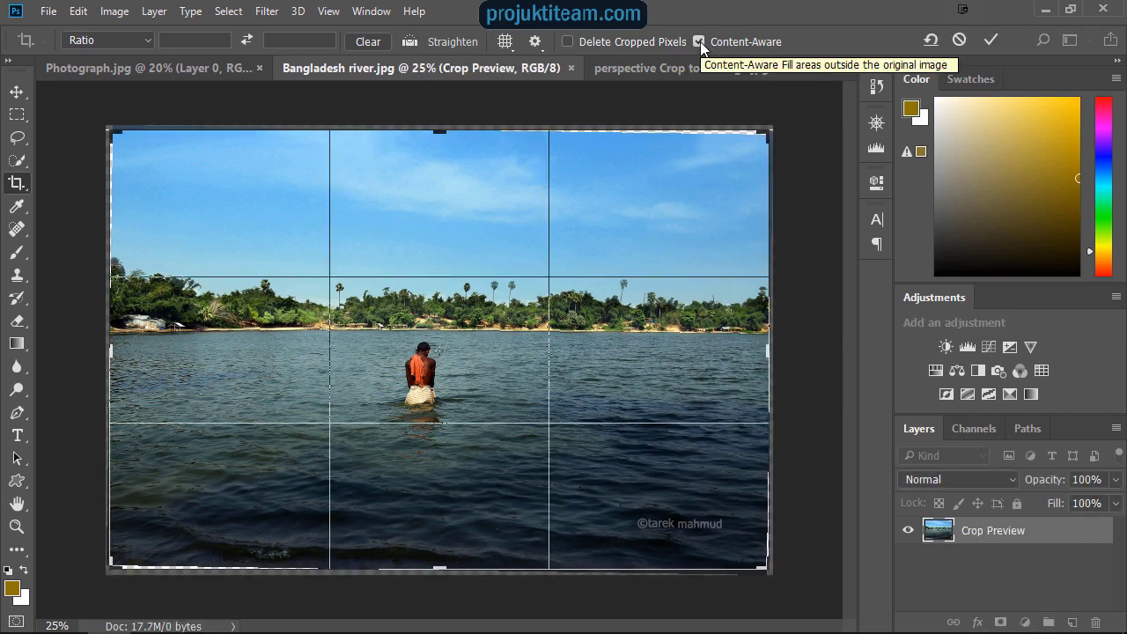
left_click(990, 40)
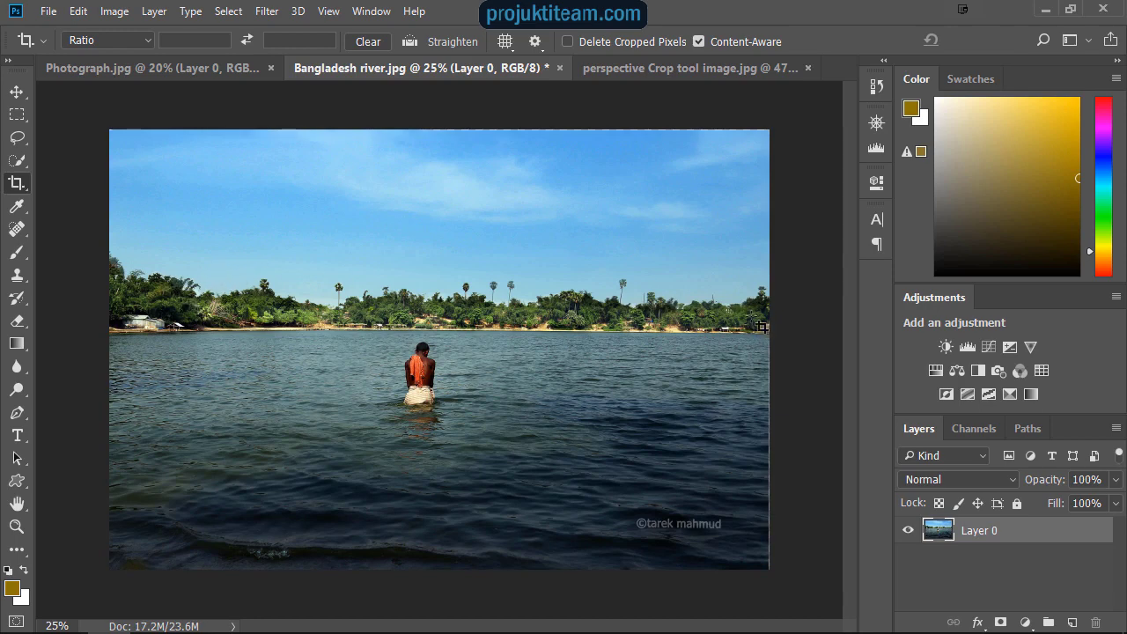
Step: Compare the original river photo with its Content-Aware Crop state in the document history
left_click(876, 86)
left_click(770, 112)
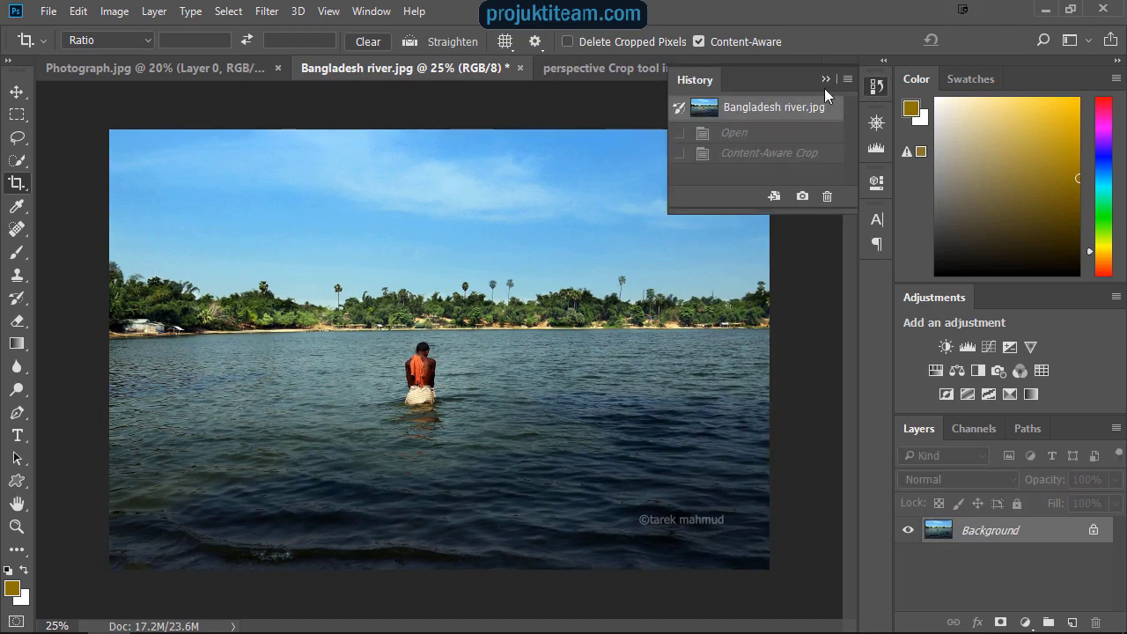
left_click(789, 155)
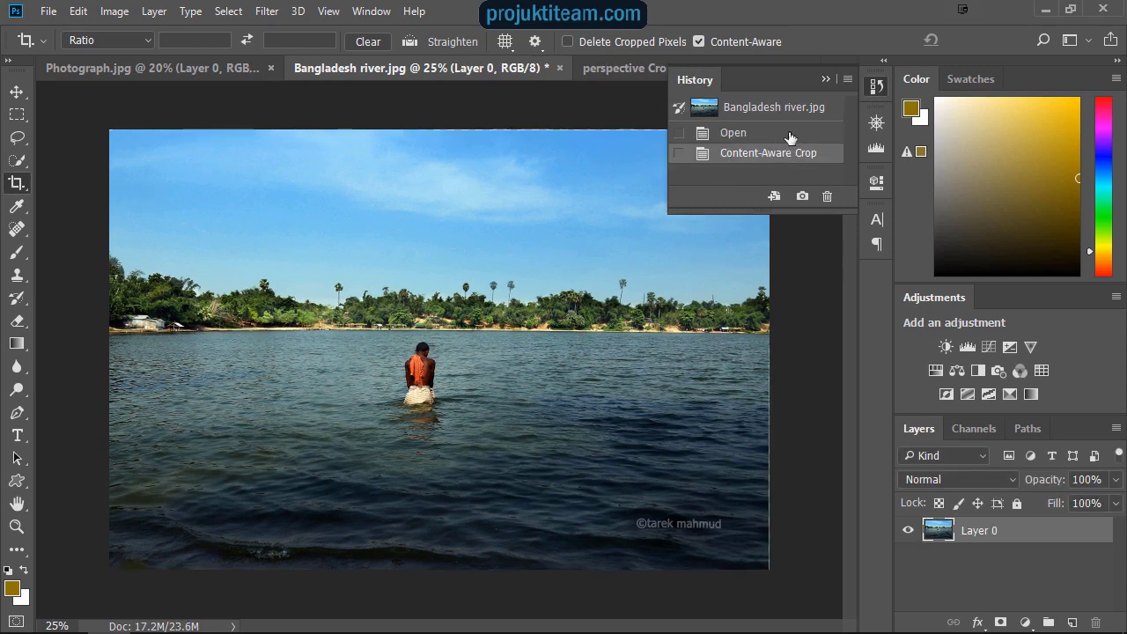
left_click(826, 80)
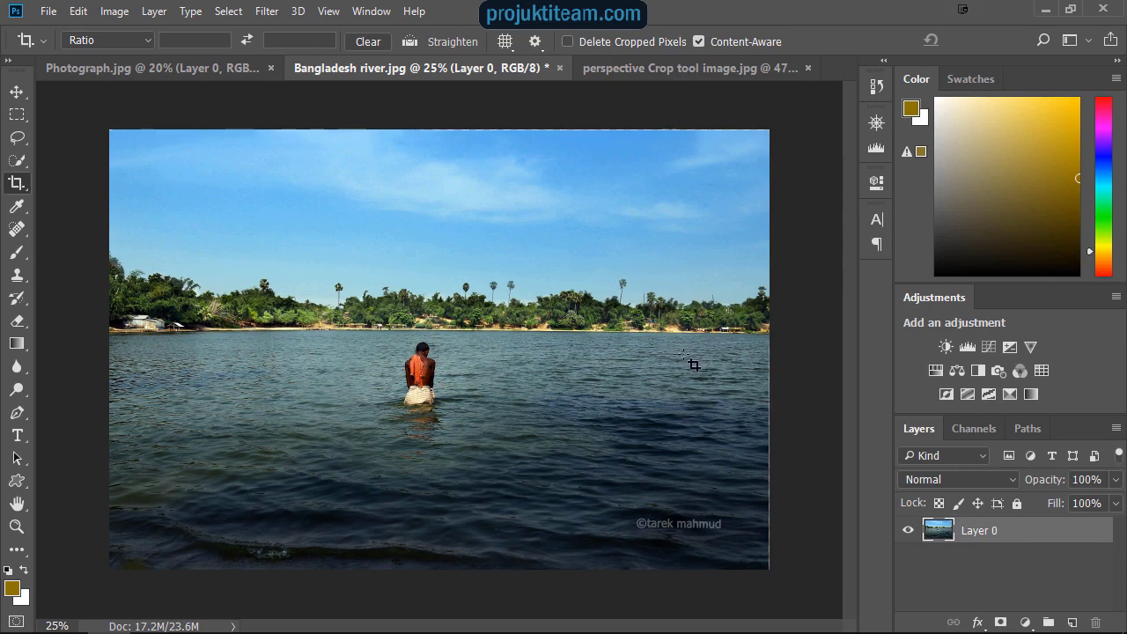
Step: Switch to perspective Crop tool image.jpg and try narrowing the standard crop frame around the counter
left_click(621, 70)
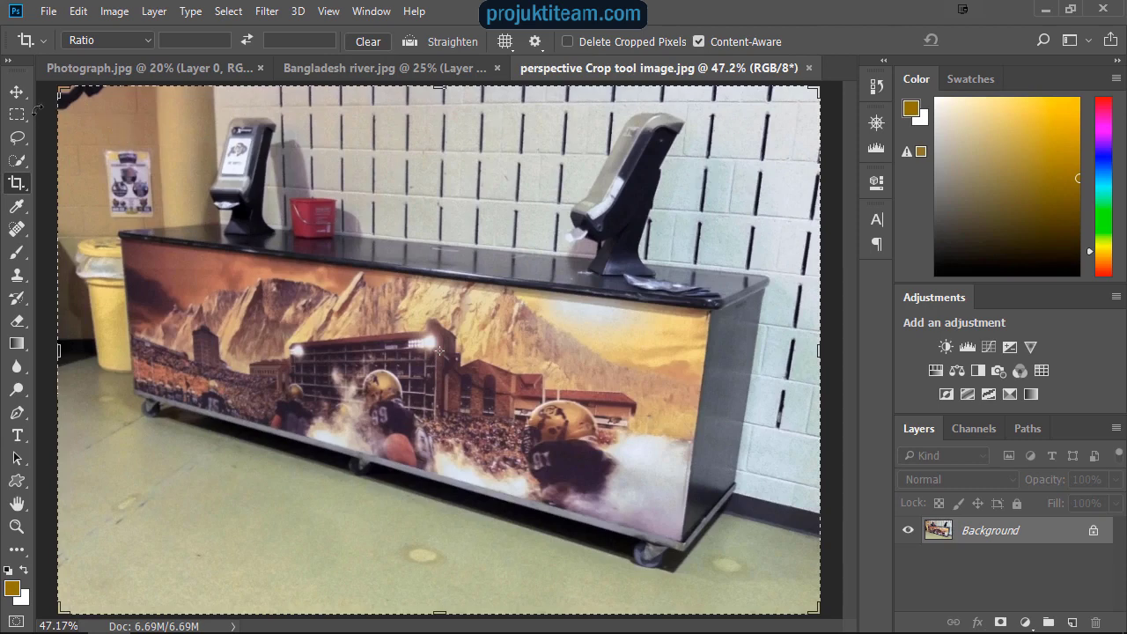
right_click(20, 185)
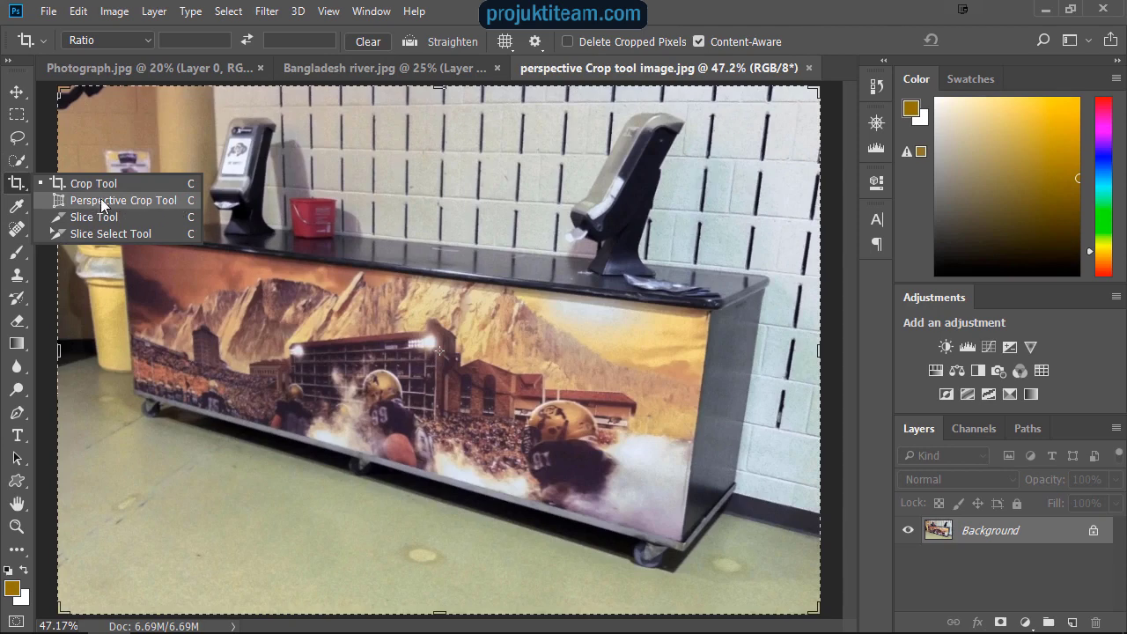
left_click(300, 324)
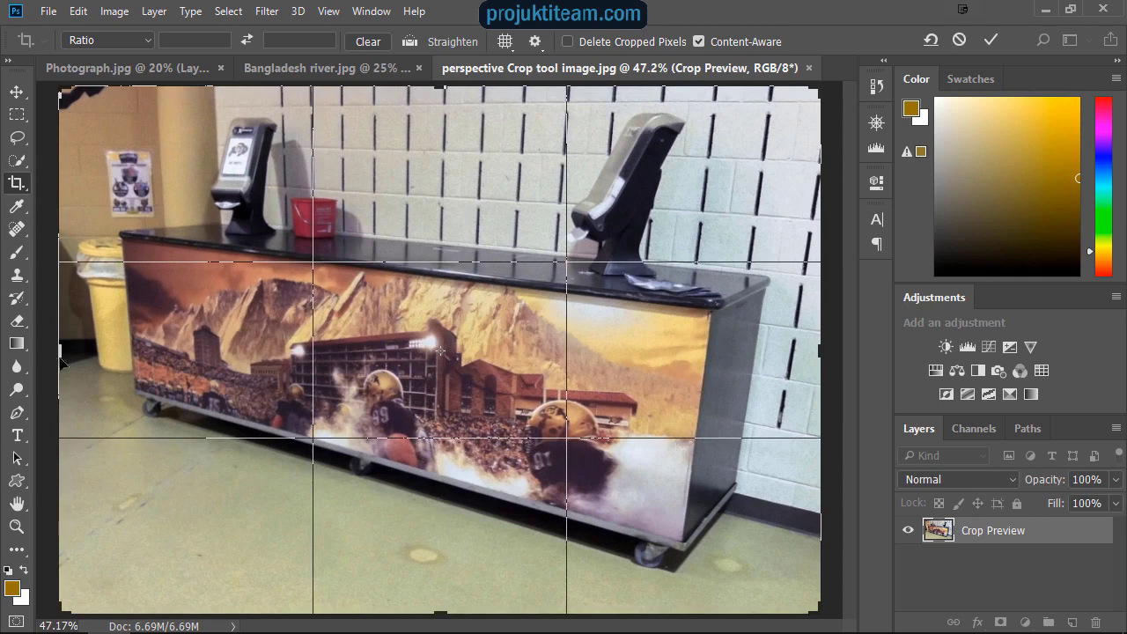
left_click_drag(59, 351, 94, 351)
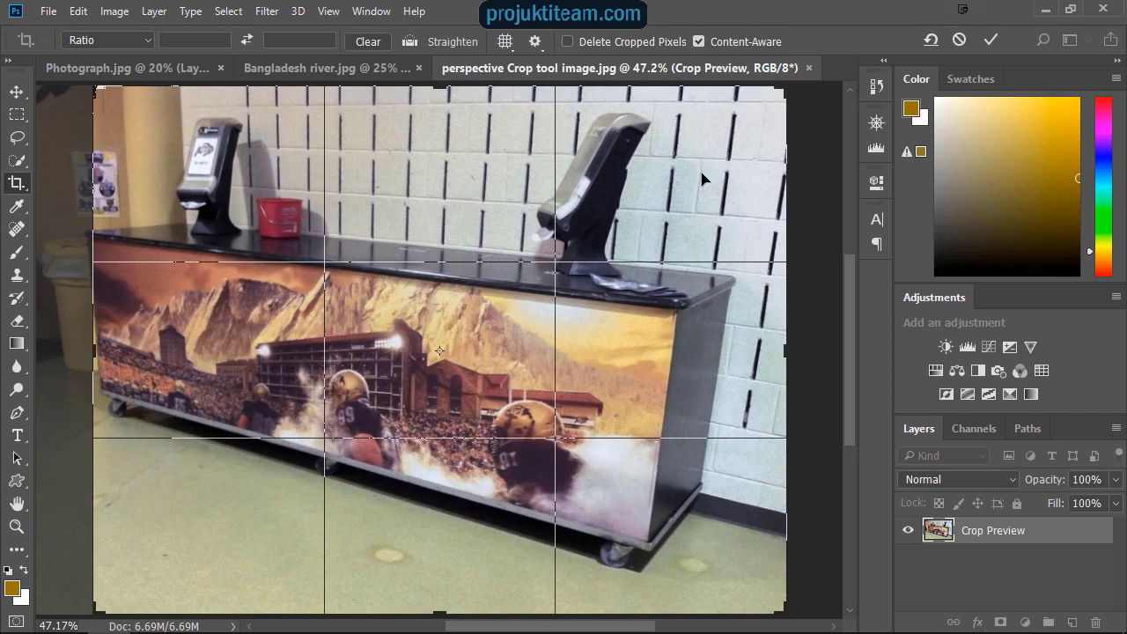
left_click(964, 45)
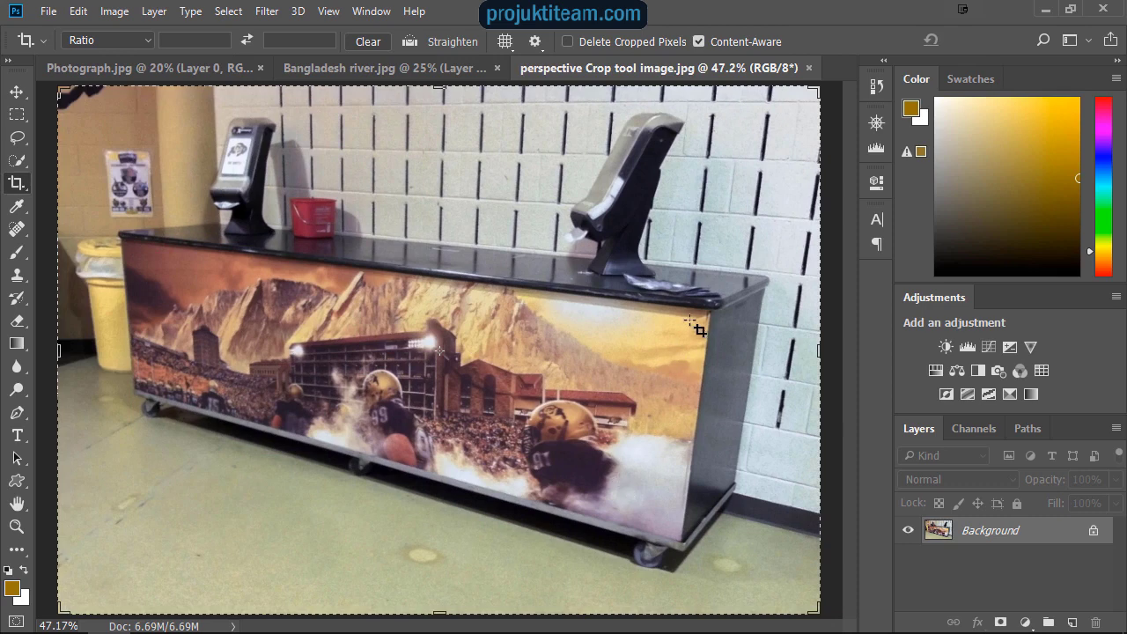
Step: Draw a Perspective Crop grid over the counter's front mural and fit its four corners roughly to the mural's corners
right_click(18, 185)
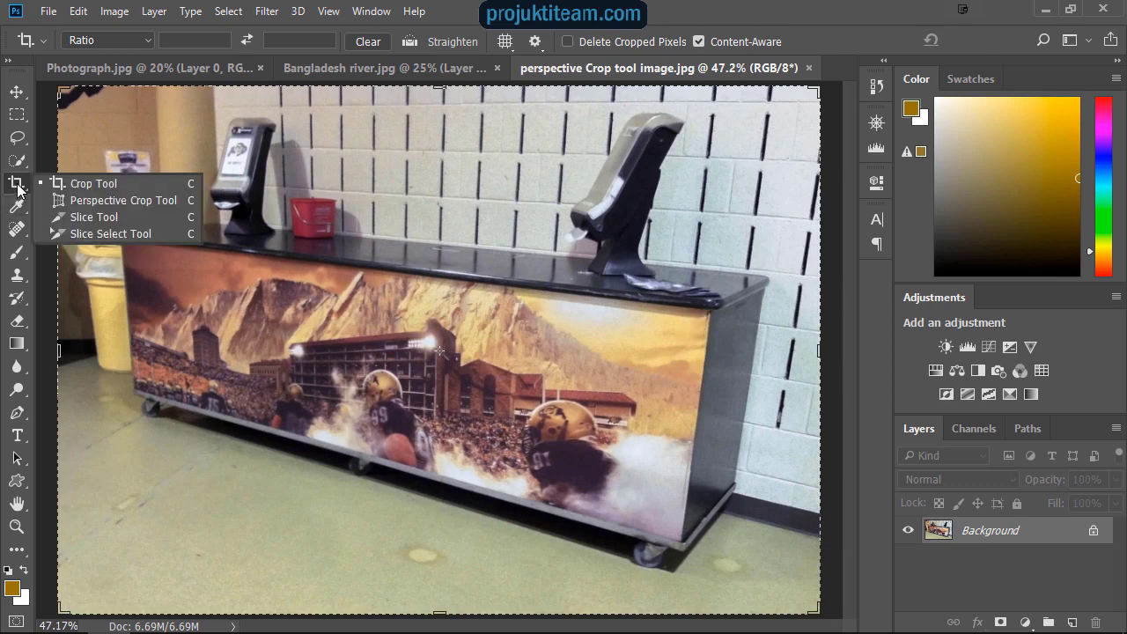
left_click(141, 200)
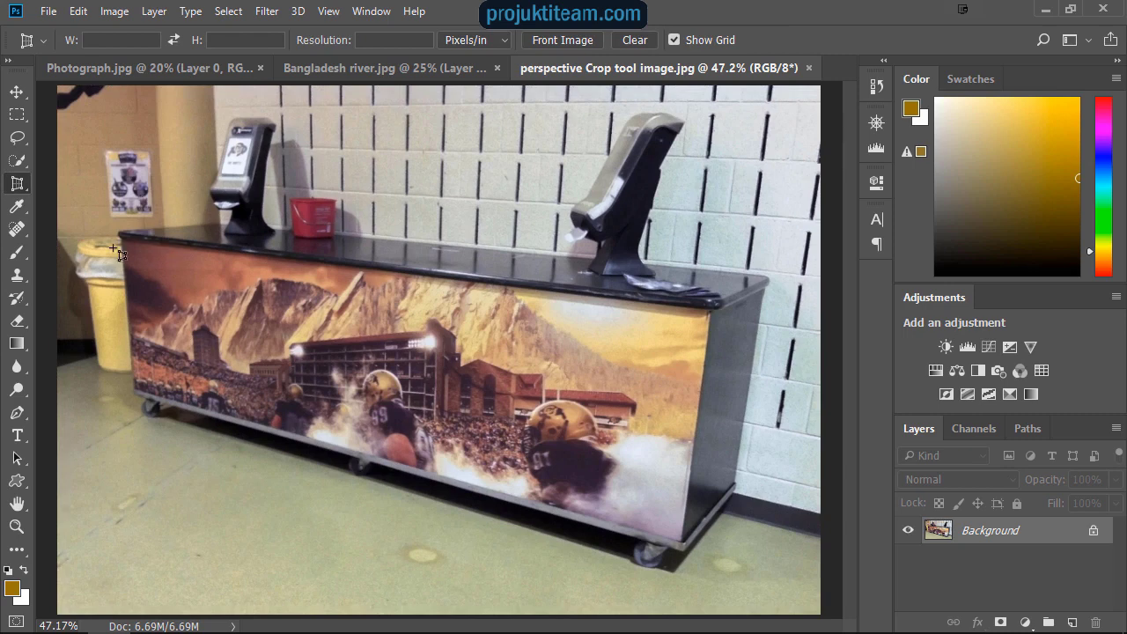
left_click_drag(121, 238, 682, 543)
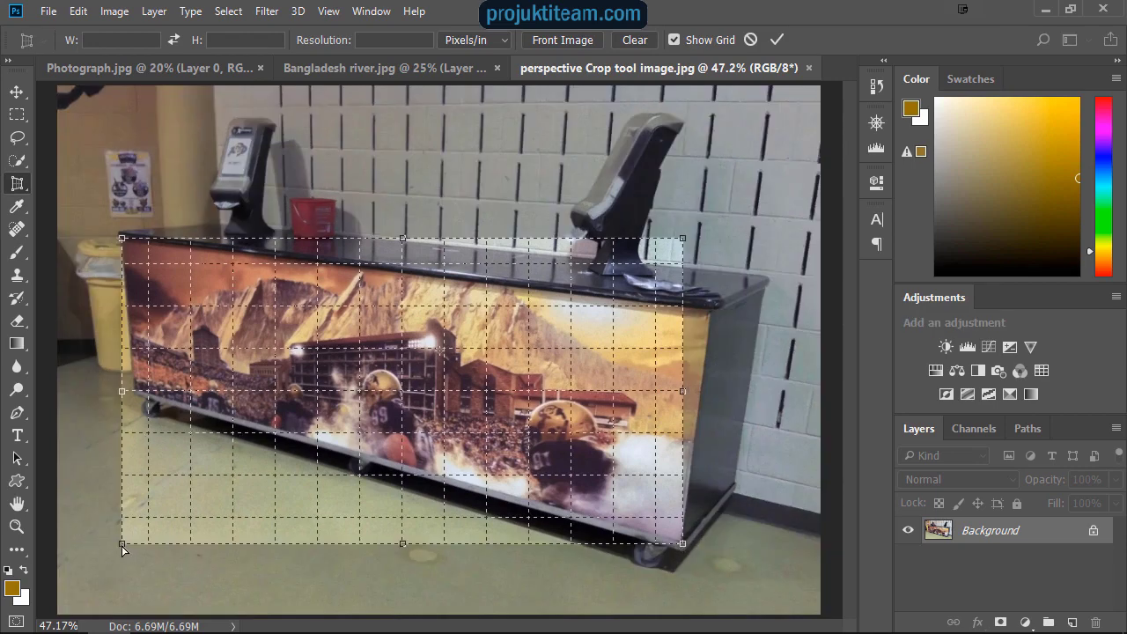
left_click_drag(122, 544, 136, 393)
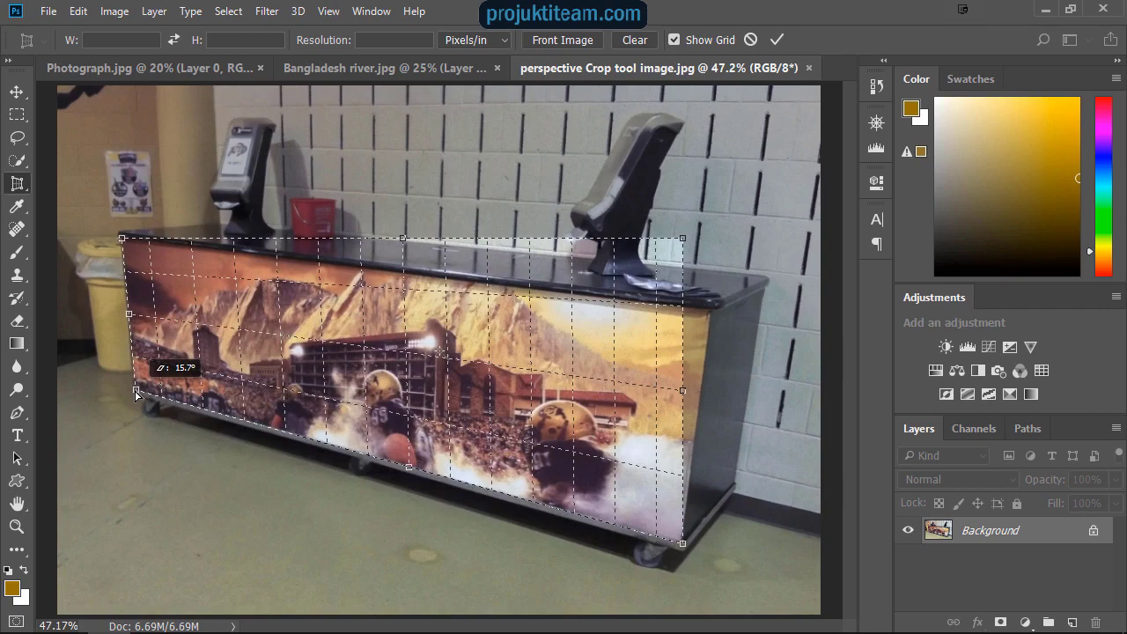
left_click_drag(122, 240, 123, 248)
left_click_drag(686, 242, 706, 318)
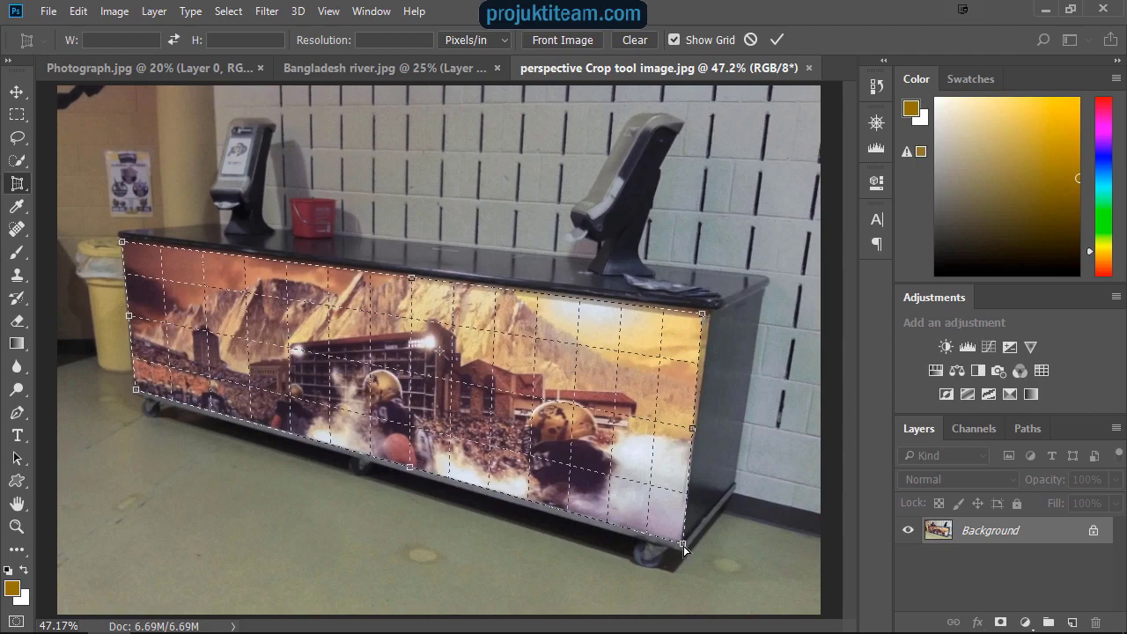
left_click_drag(685, 546, 678, 539)
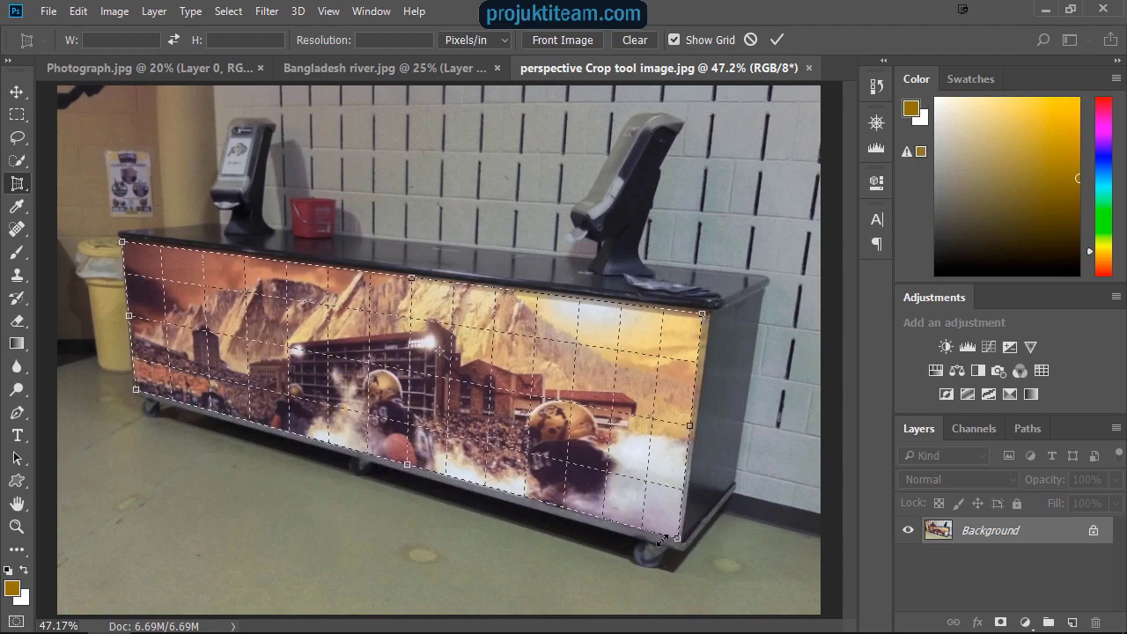
Step: Refine the upper-right and lower-right corners of the perspective grid so they sit just inside the mural's edges
scroll(540, 415, "up", 3)
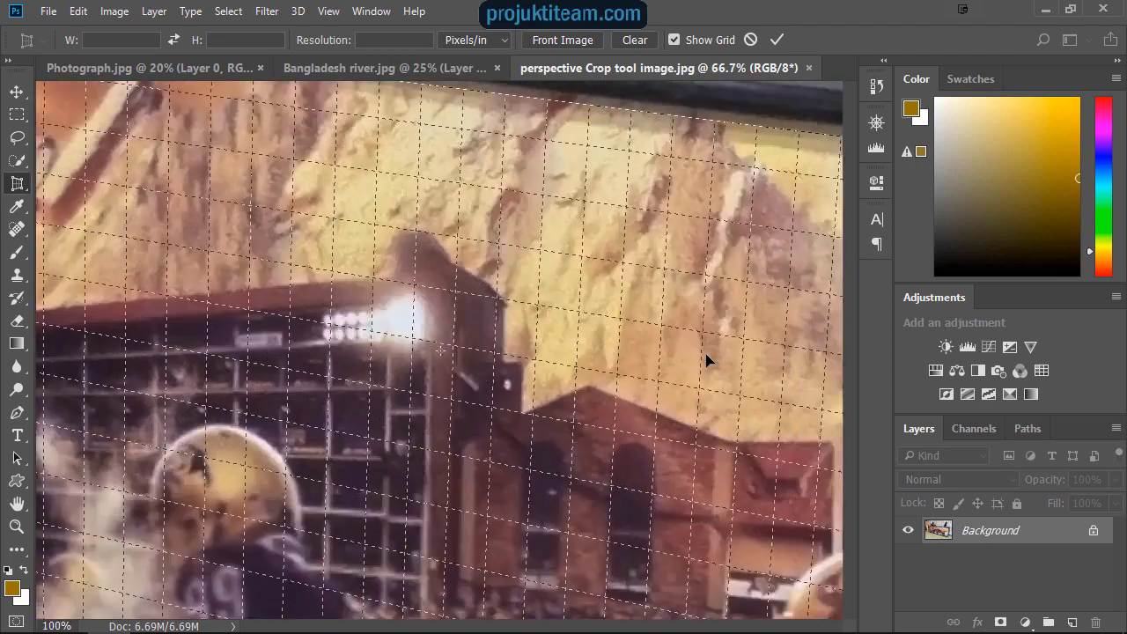
scroll(707, 360, "up", 2)
left_click_drag(763, 239, 285, 312)
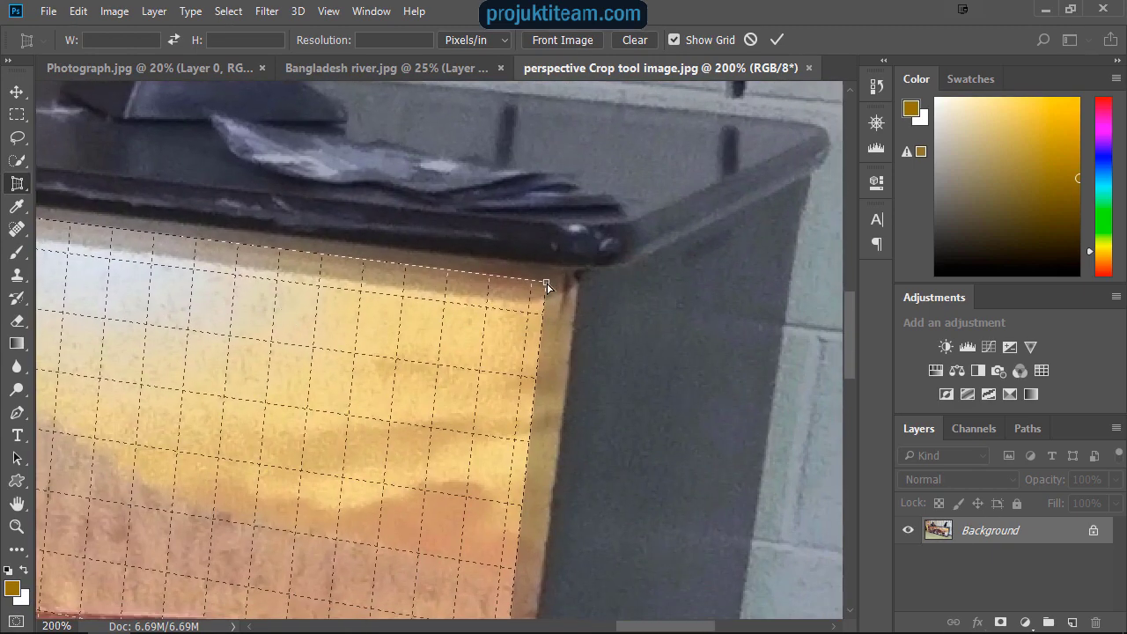
left_click_drag(546, 287, 550, 305)
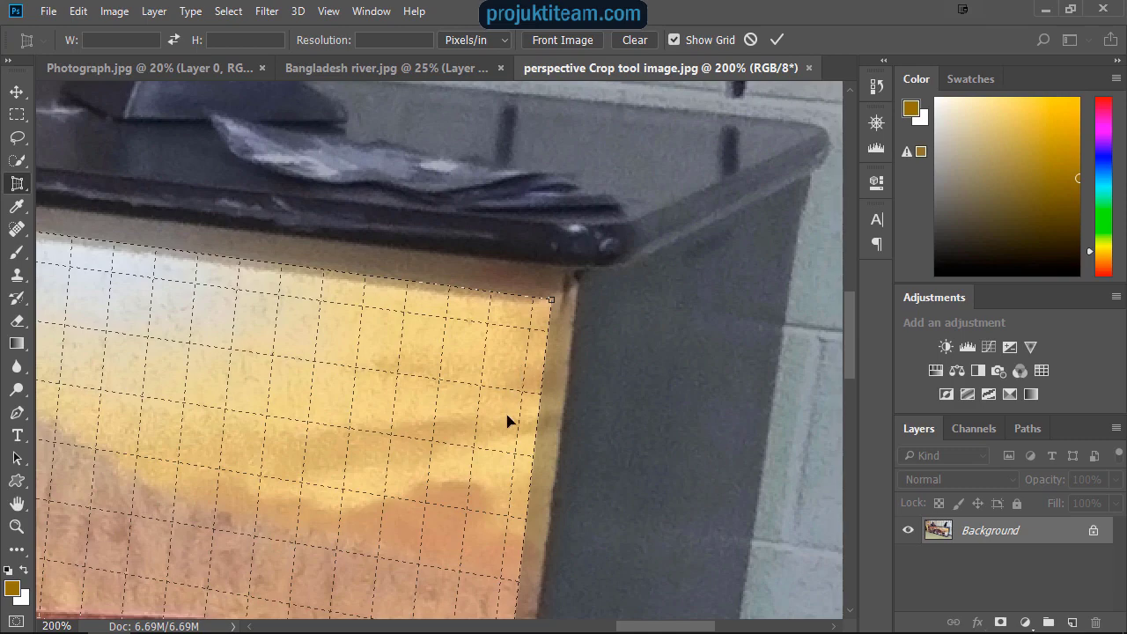
scroll(506, 420, "down", 3)
scroll(508, 420, "down", 6)
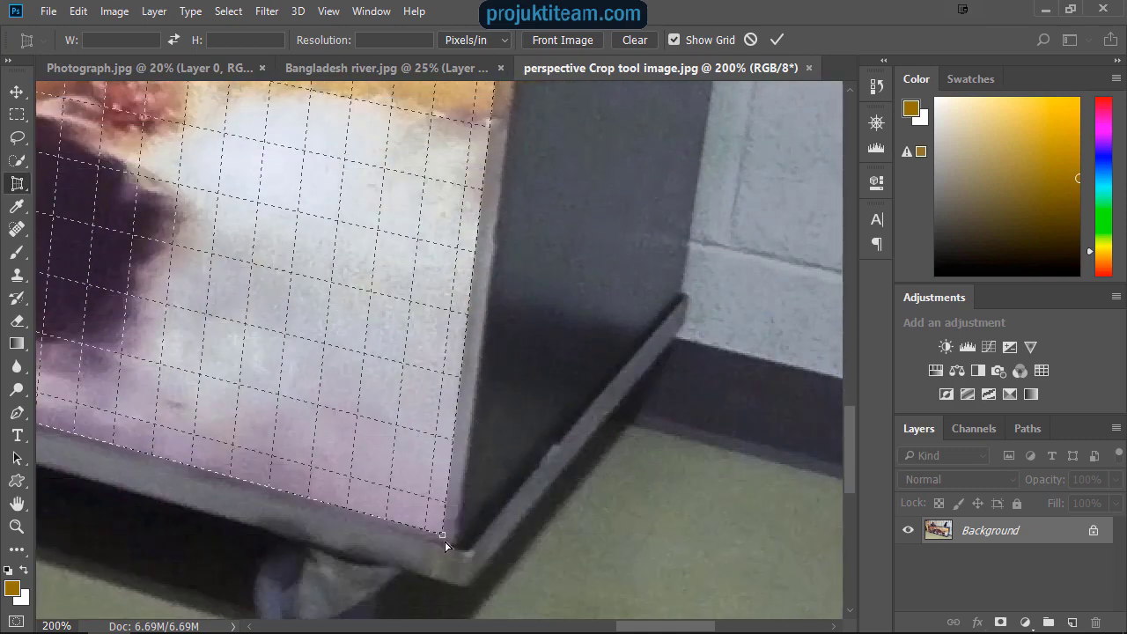
left_click_drag(445, 539, 442, 528)
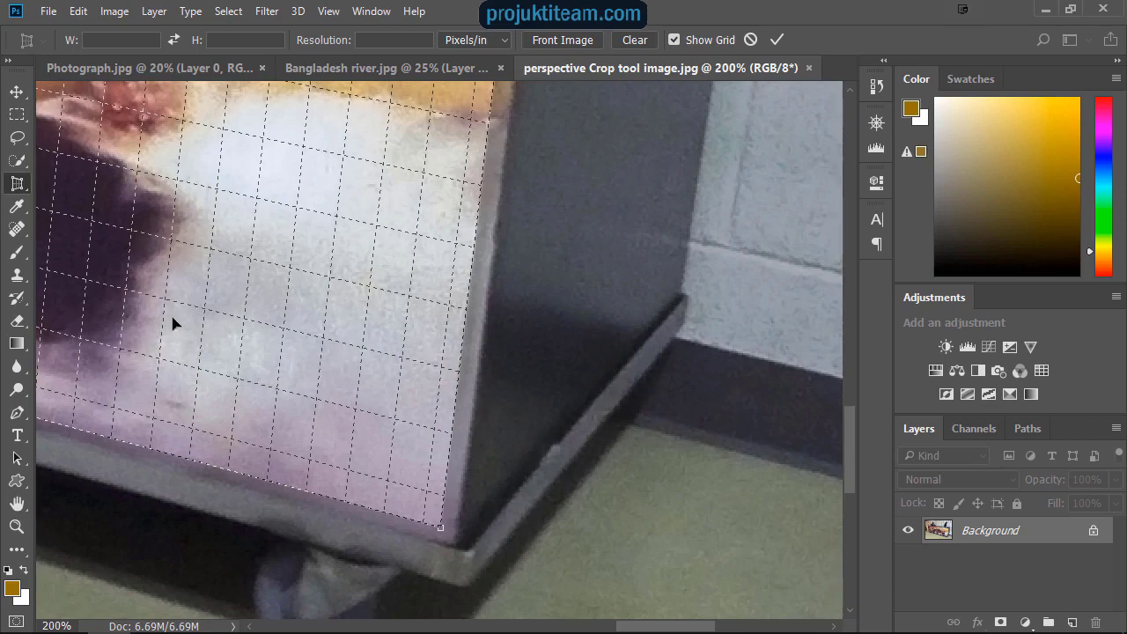
Step: Refine the lower-left and upper-left corners of the perspective grid just inside the mural and apply the perspective crop
scroll(273, 264, "down", 3)
scroll(270, 264, "up", 2)
left_click_drag(269, 264, 475, 291)
left_click_drag(264, 290, 478, 353)
left_click_drag(162, 283, 387, 317)
left_click_drag(76, 259, 467, 321)
left_click_drag(326, 302, 481, 325)
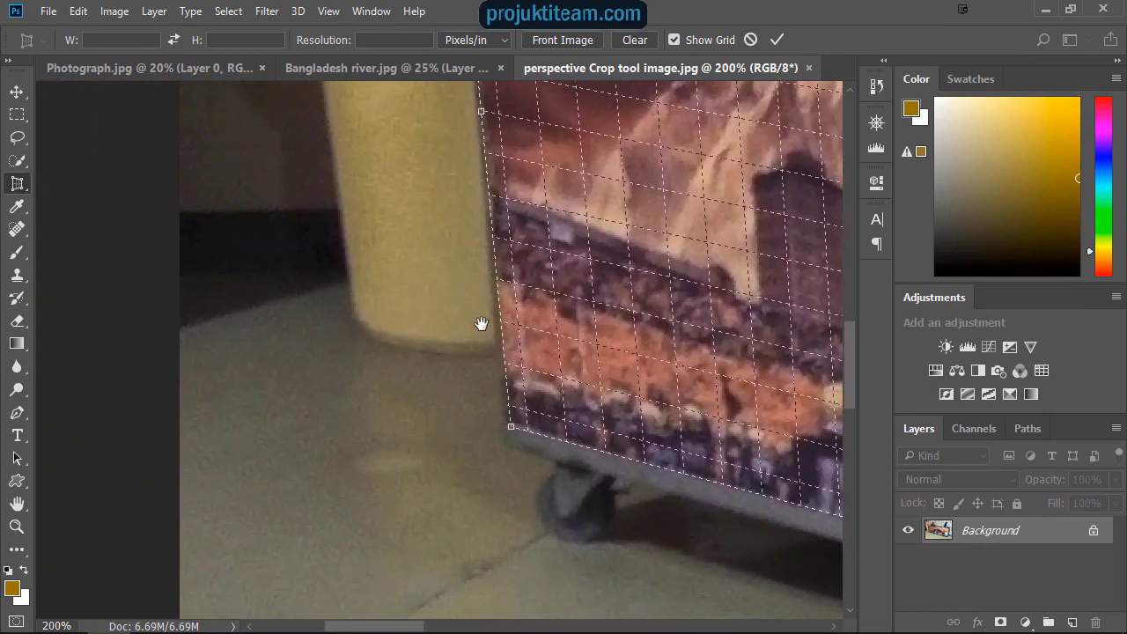
mouse_move(511, 429)
left_mouse_down()
mouse_move(529, 387)
mouse_move(515, 420)
left_mouse_up()
left_click_drag(561, 153, 519, 267)
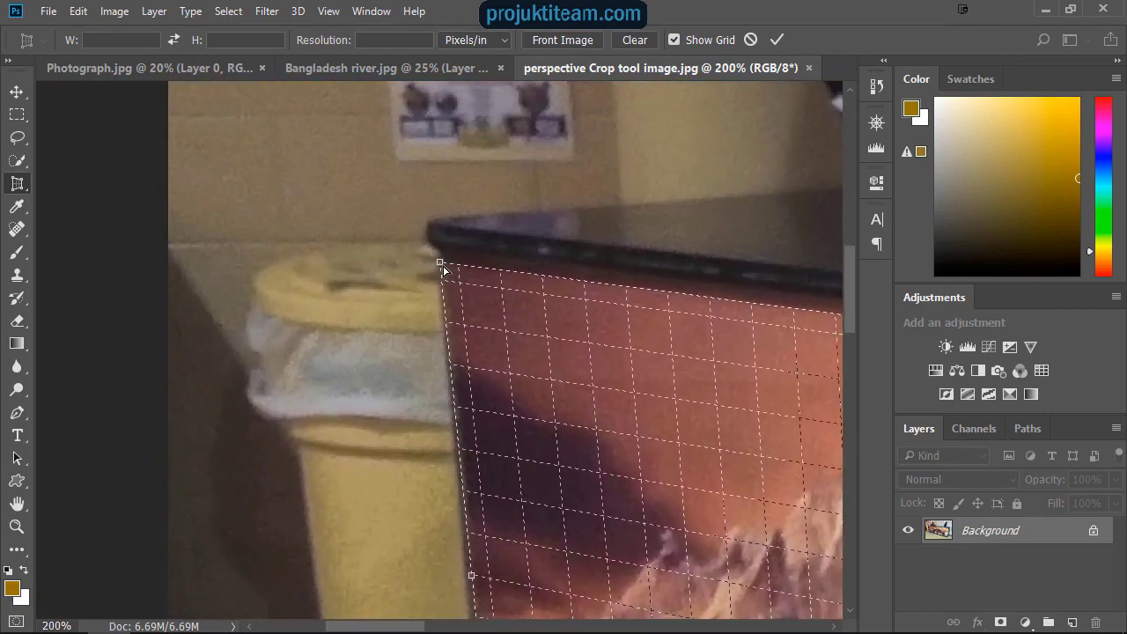
left_click_drag(443, 270, 452, 277)
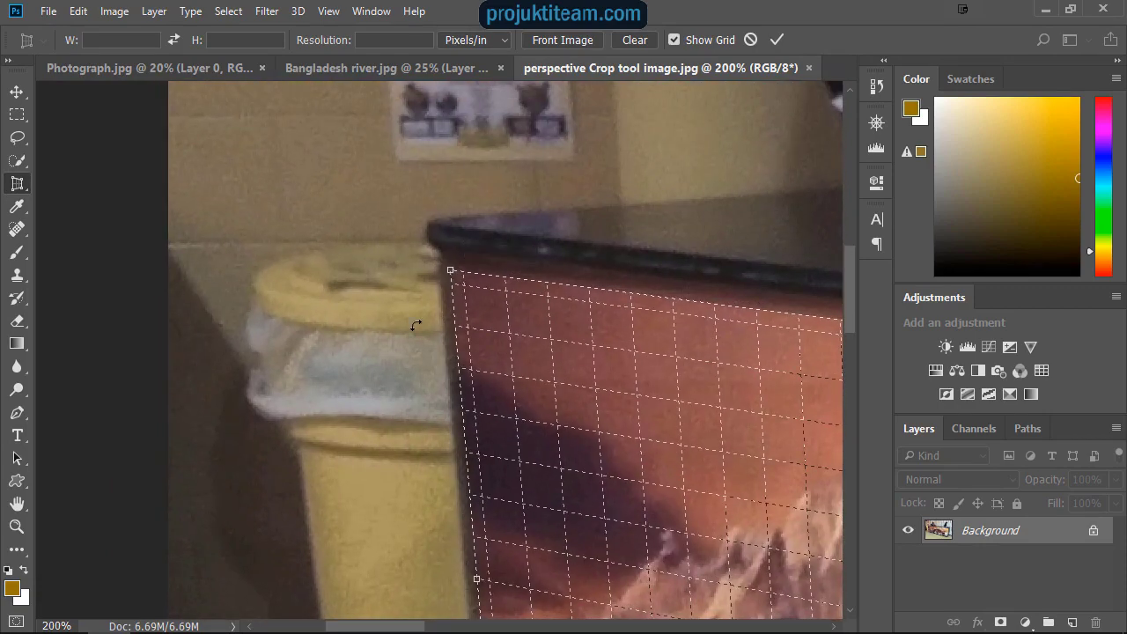
key("ctrl+0")
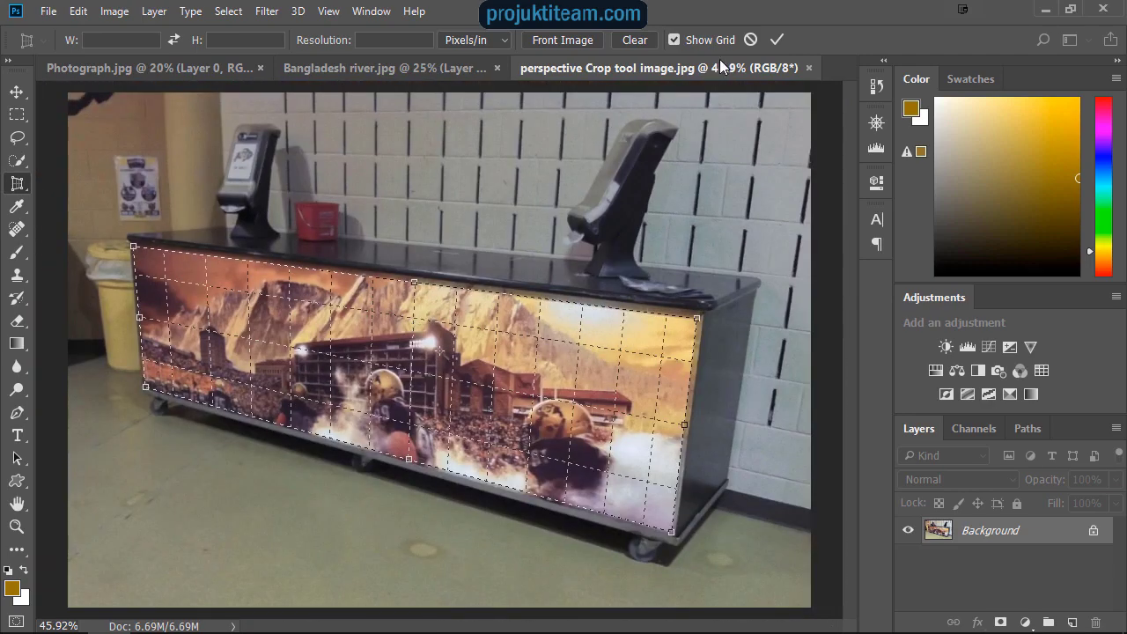
left_click(777, 41)
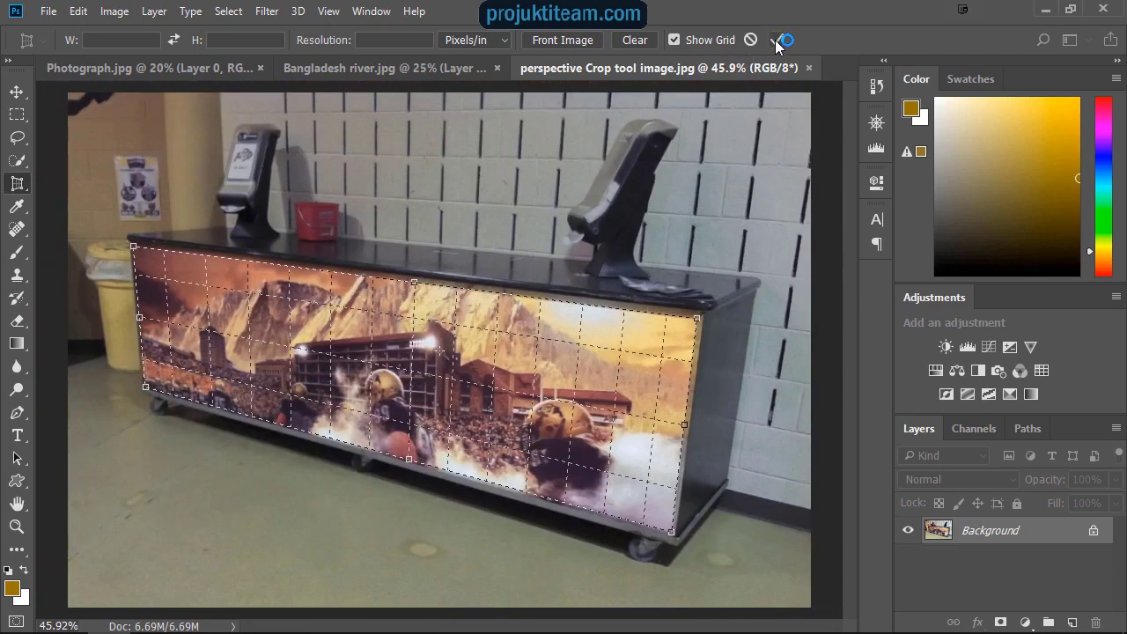